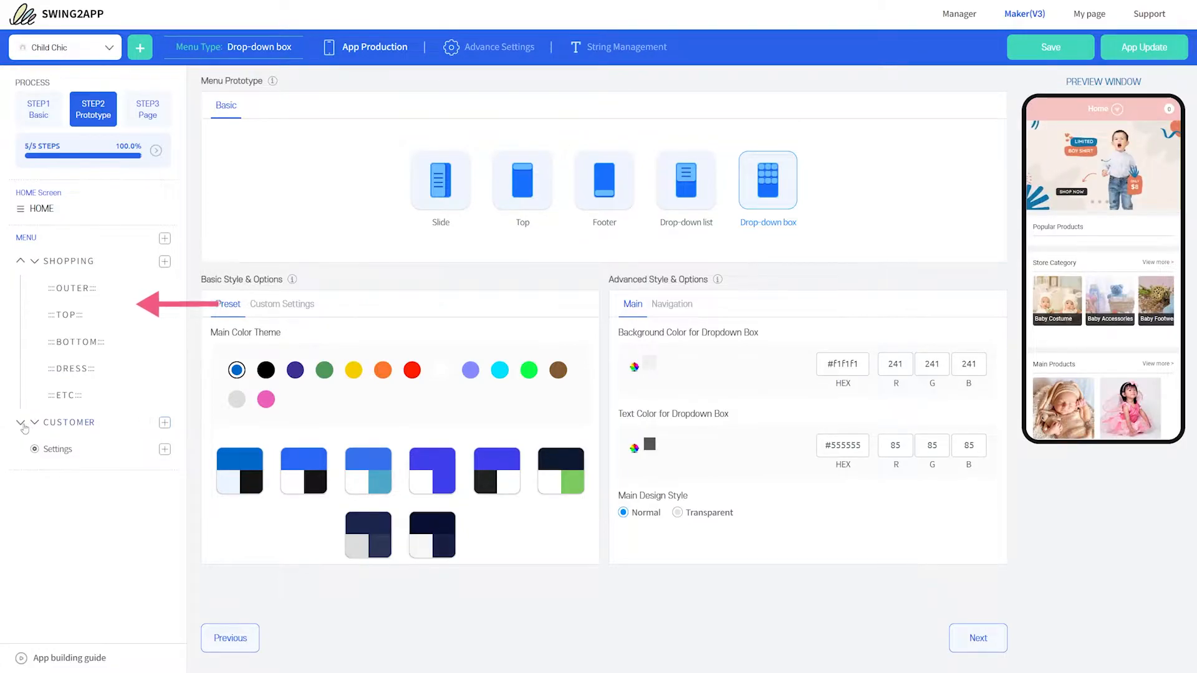
- Expand the CUSTOMER menu, open the OUTER submenu and look through its product category pages
click(22, 425)
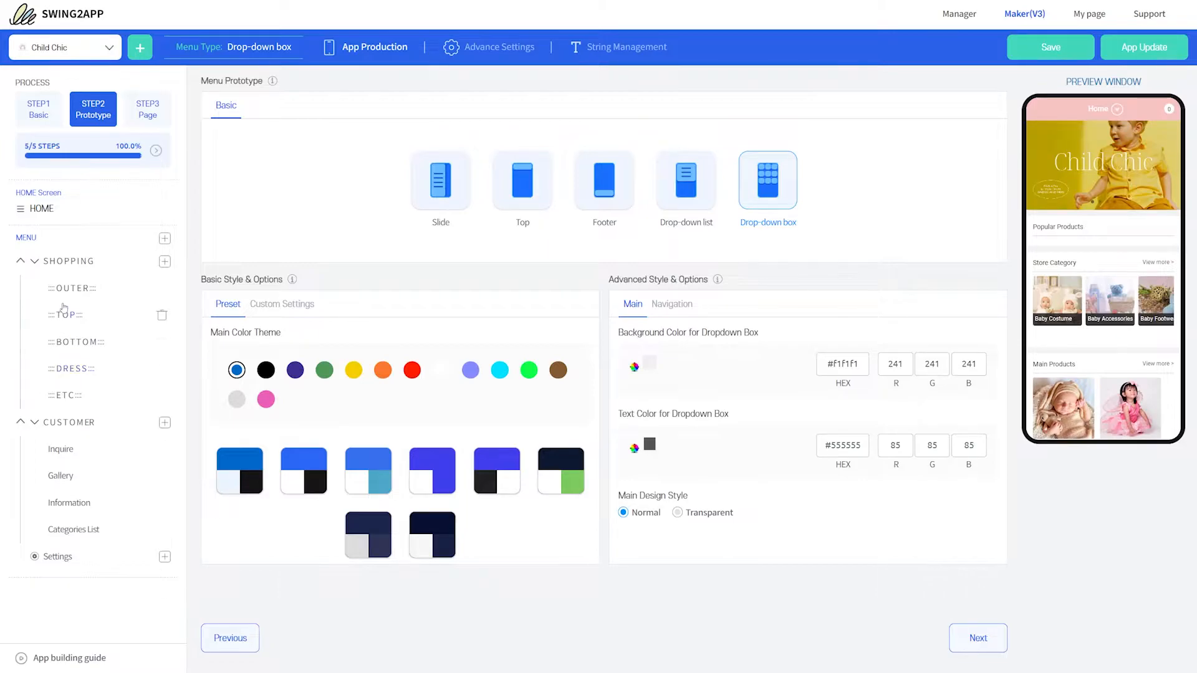
click(68, 288)
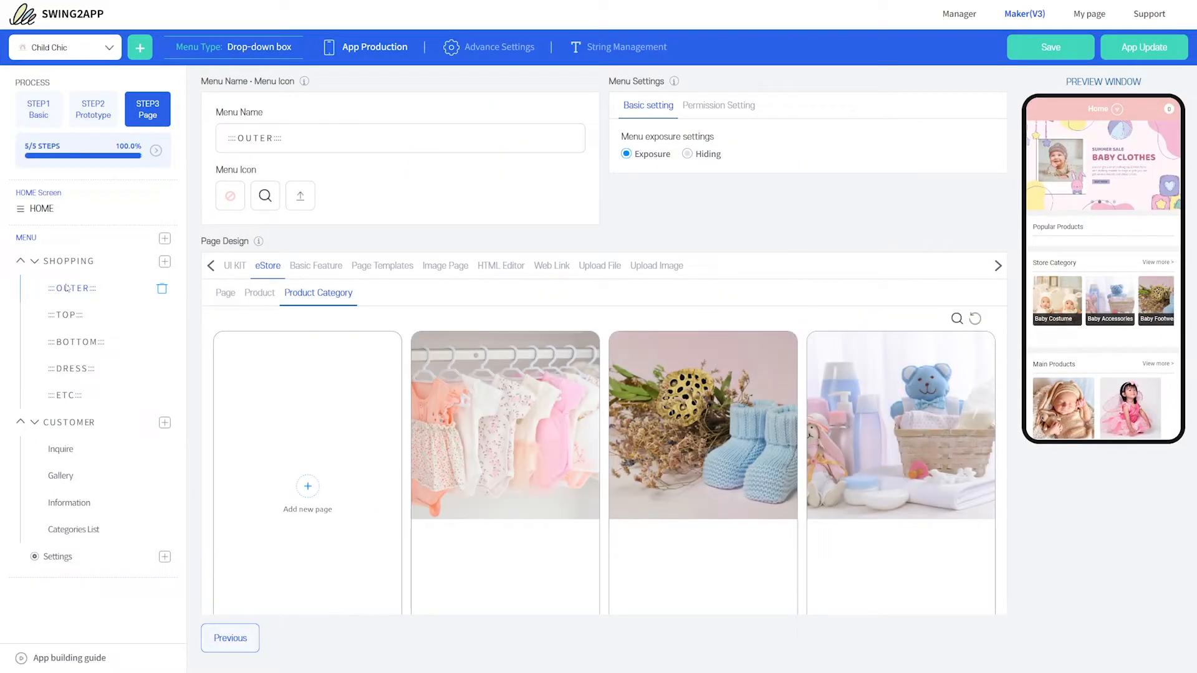
scroll(260, 331, down, 6)
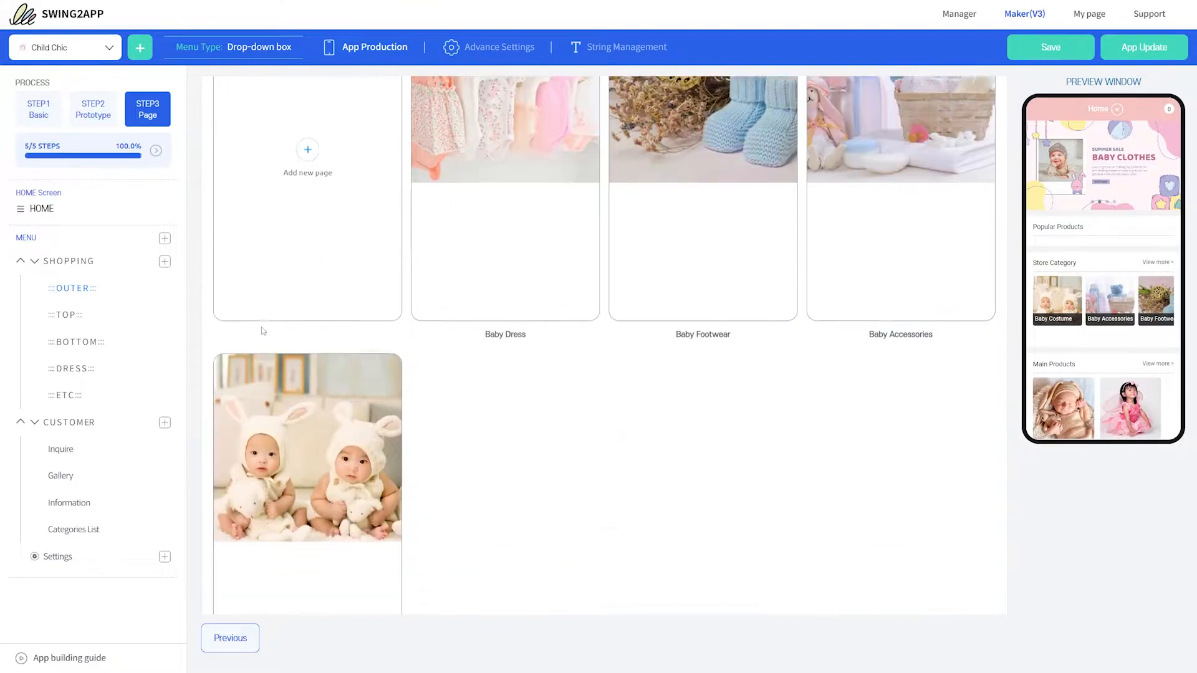
scroll(263, 331, up, 6)
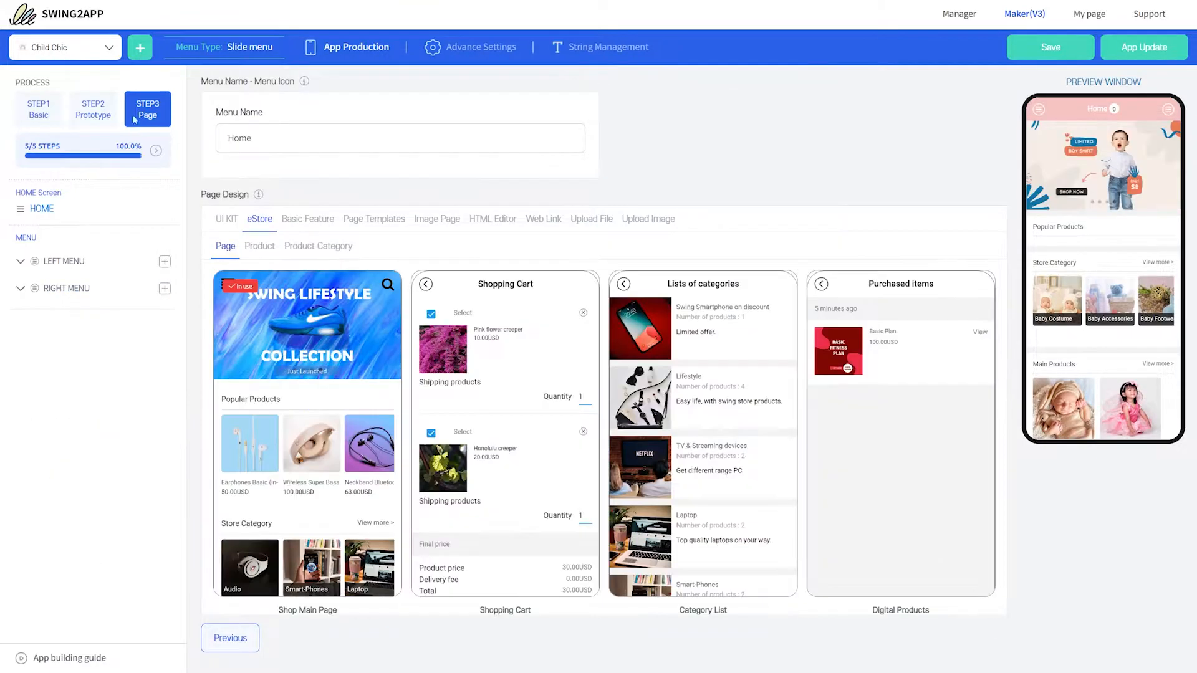
- Set the app's menu prototype to Drop-down list
click(93, 109)
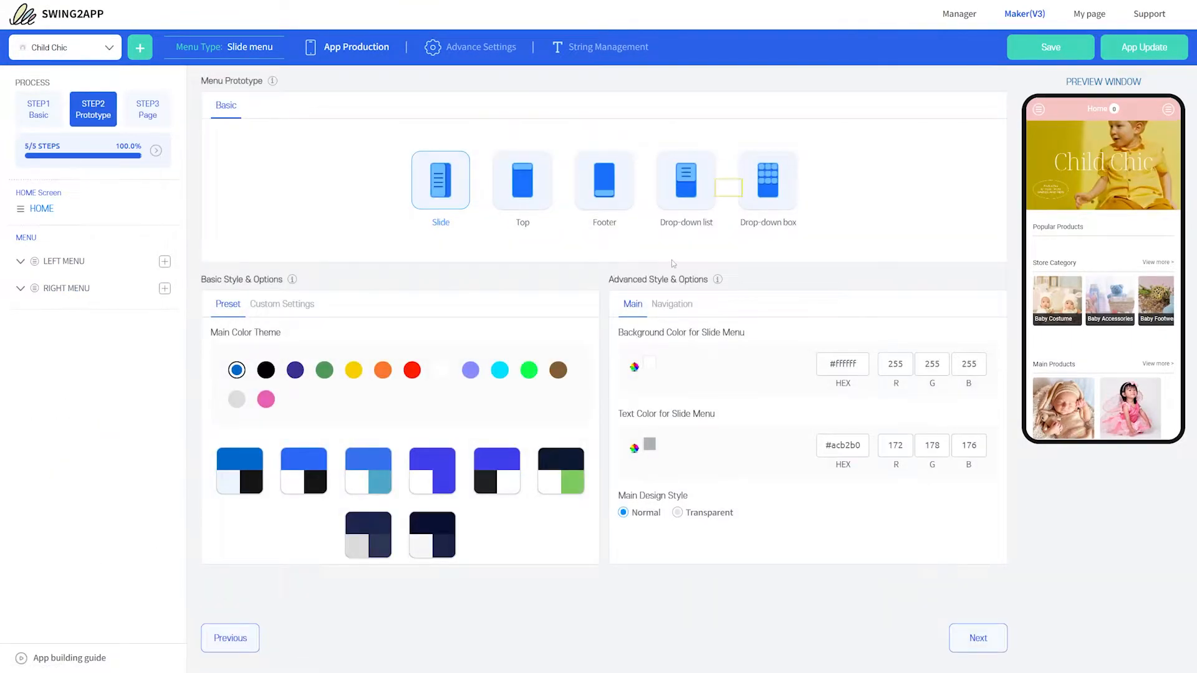
click(679, 201)
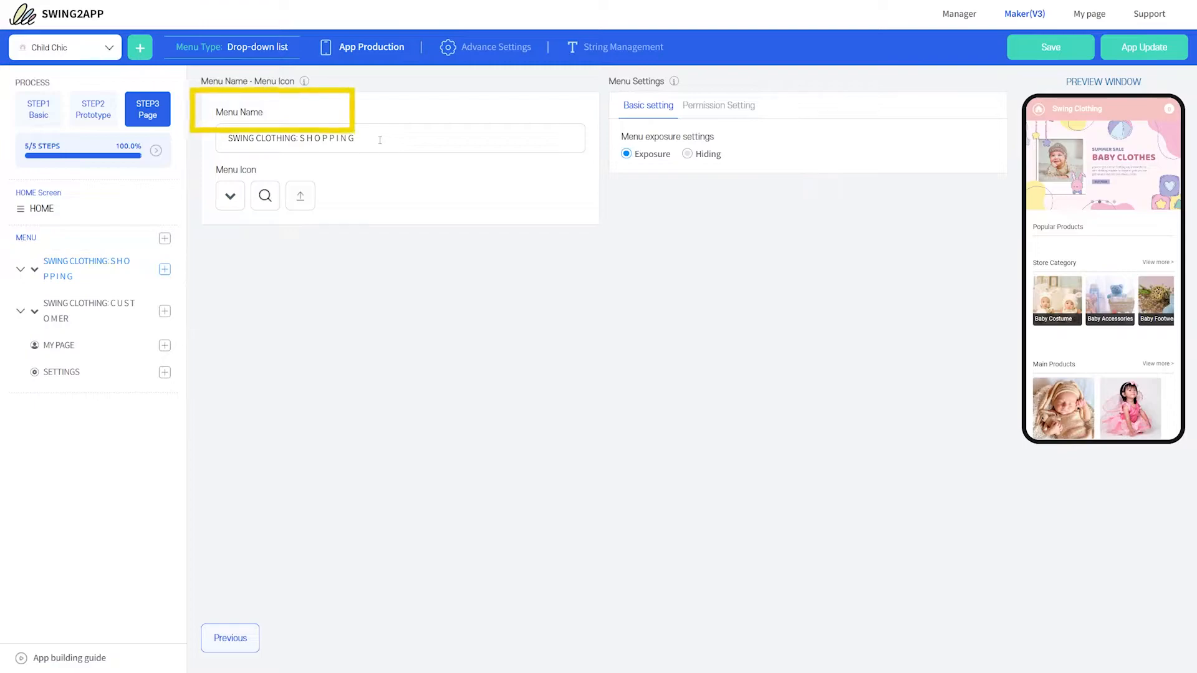
- Review the menu name, icon and permission settings of the SWING CLOTHING: SHOPPING menu
drag(380, 140, 225, 139)
click(266, 197)
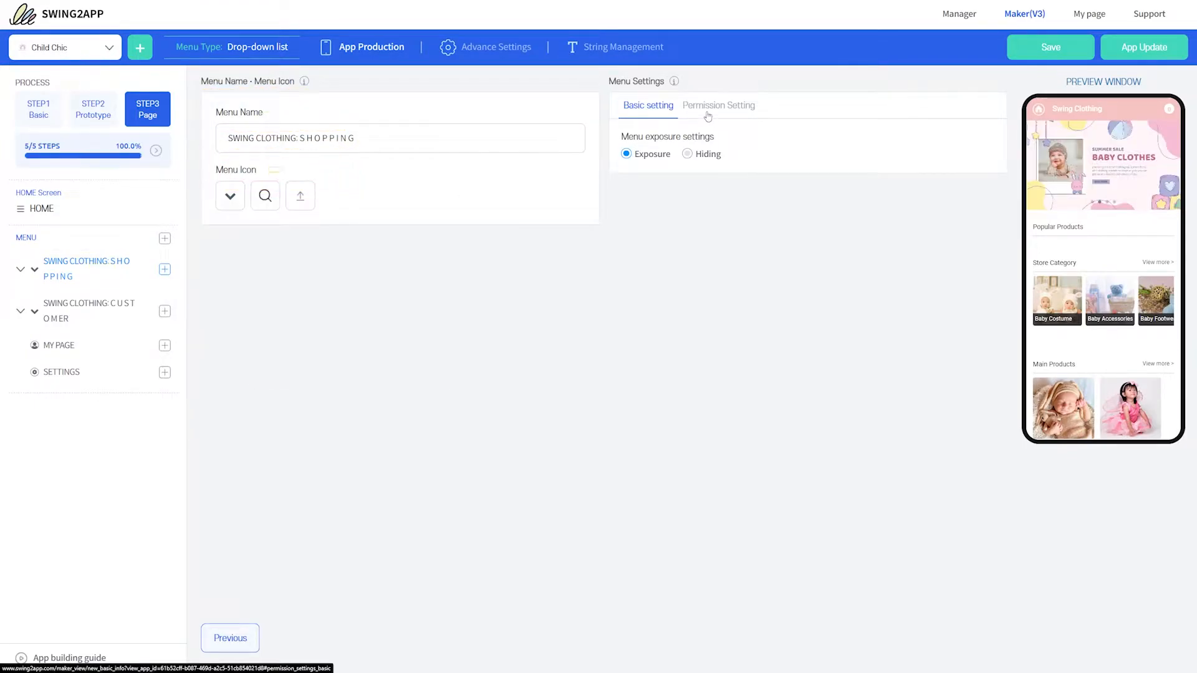
click(707, 110)
click(669, 107)
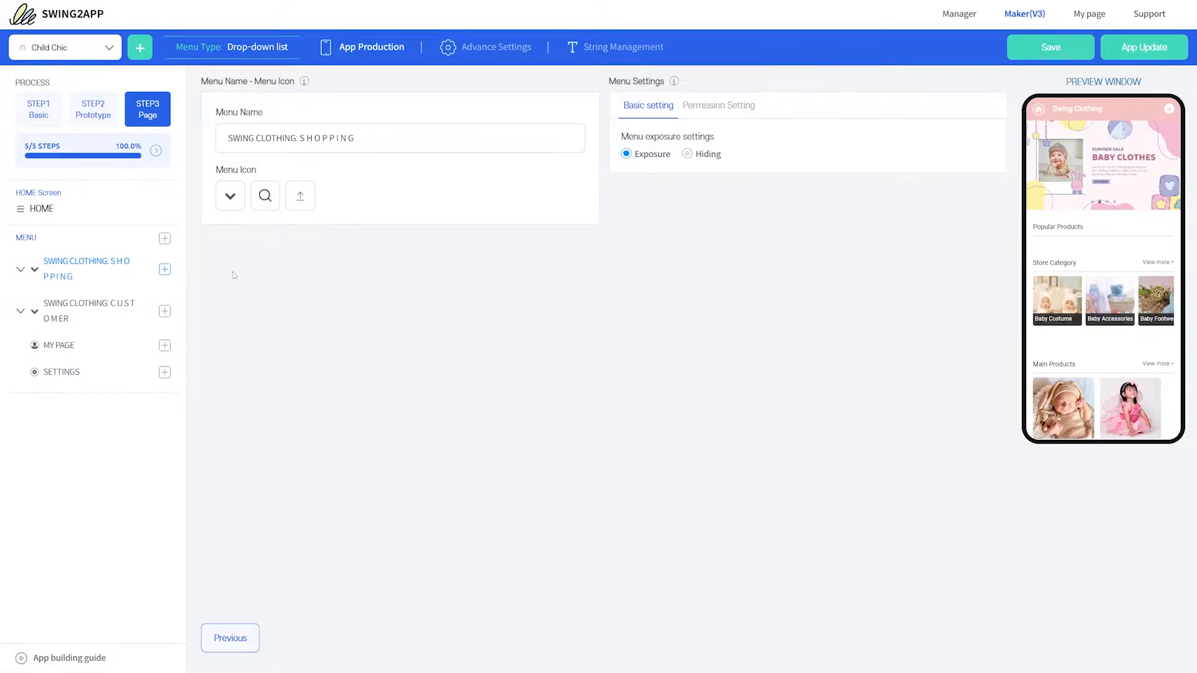
- Expand the SWING CLOTHING: SHOPPING menu, open its OUTER submenu and browse the available product category pages
click(21, 269)
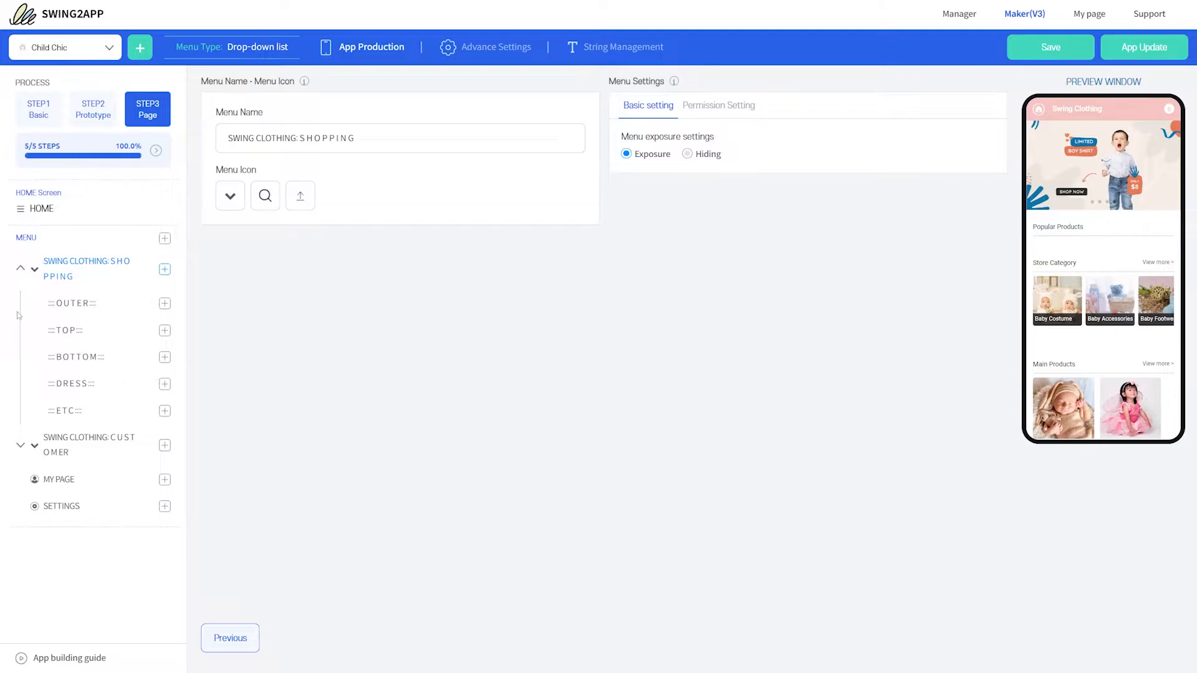
click(83, 309)
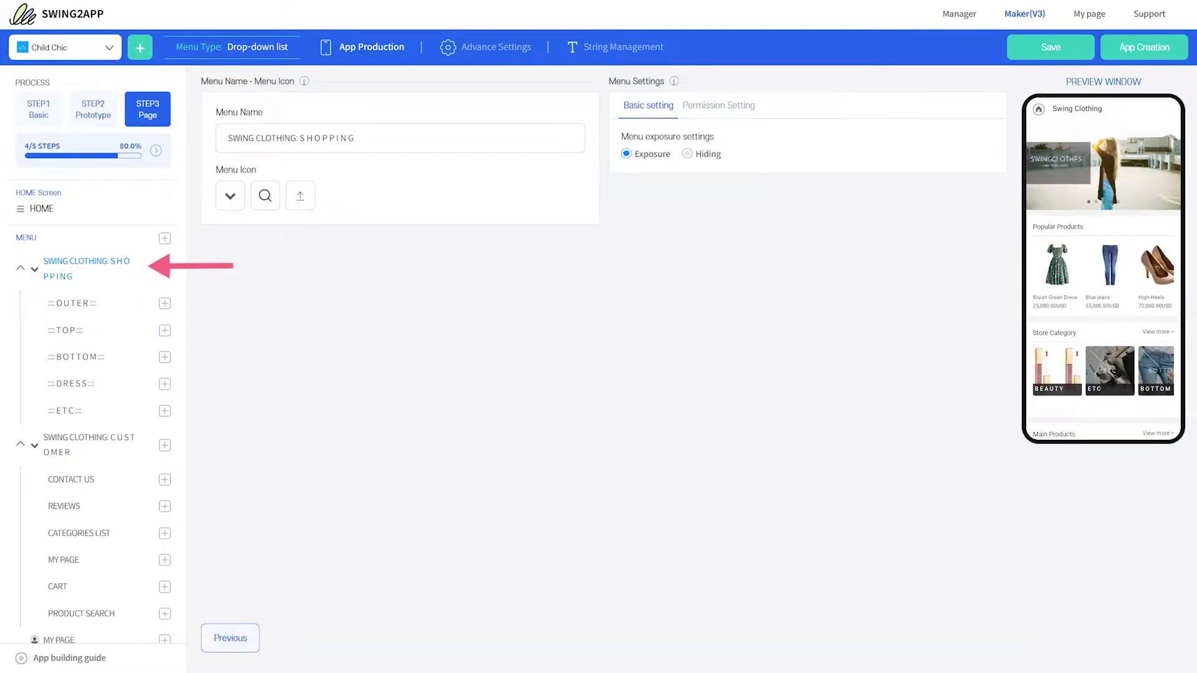
click(75, 303)
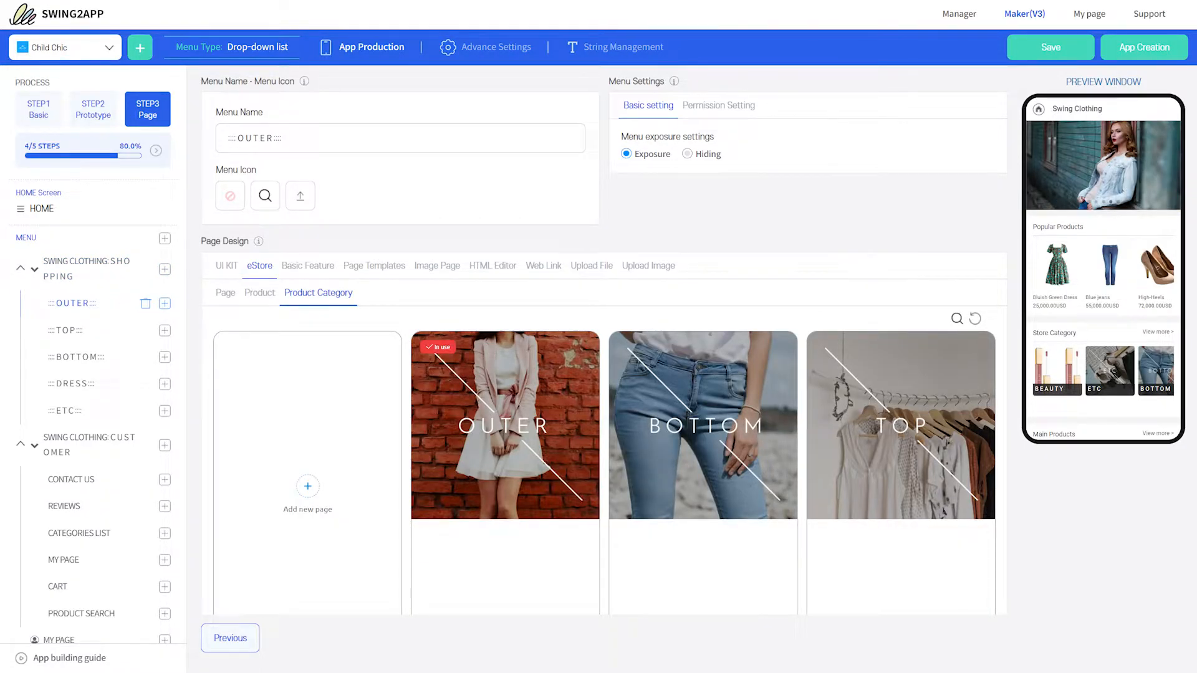
click(92, 481)
mouse_move(322, 432)
scroll(323, 432, down, 5)
scroll(322, 432, up, 5)
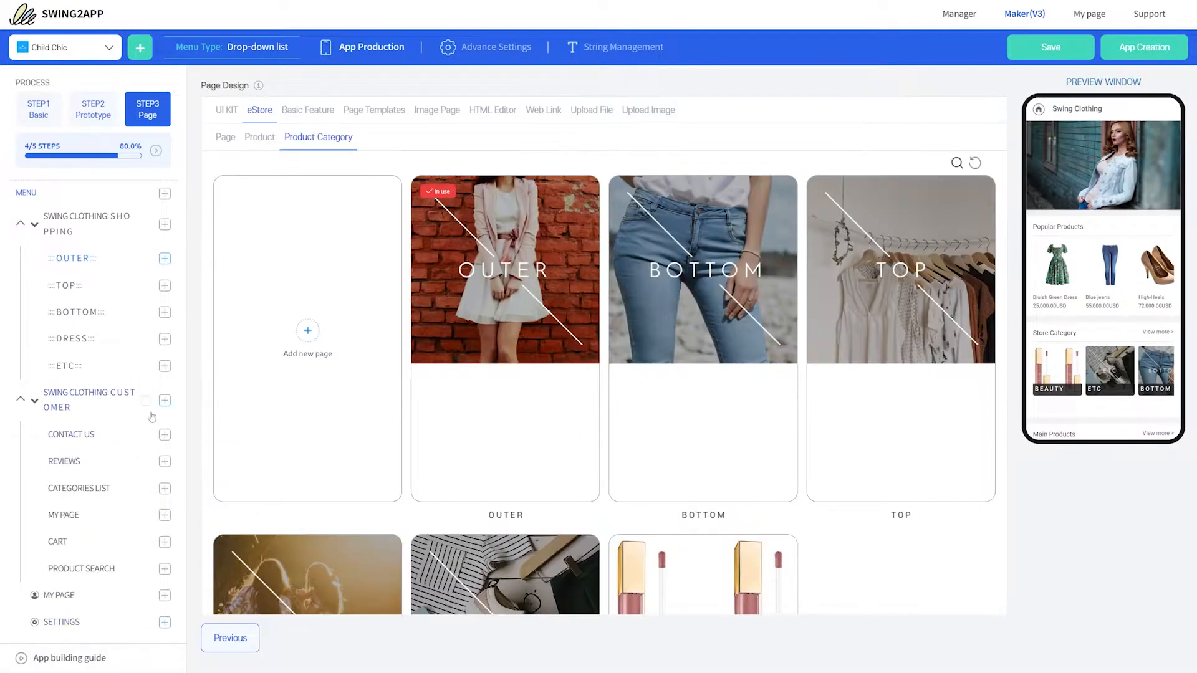
scroll(69, 304, up, 1)
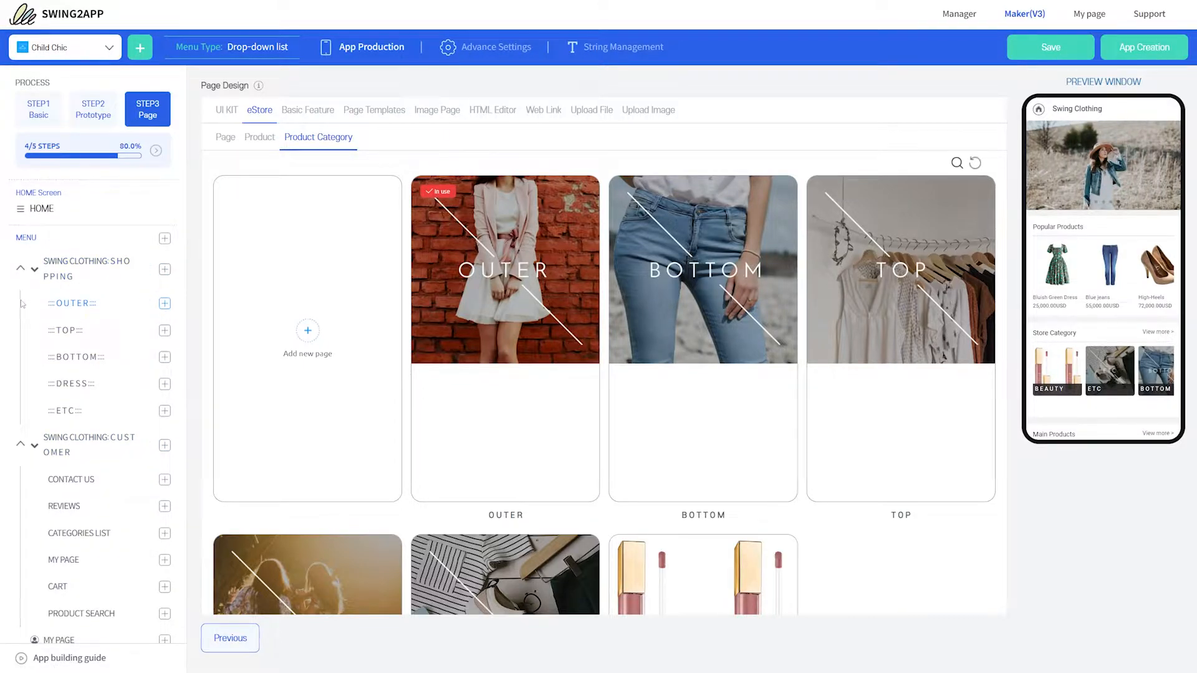
- Open the OUTER product category page for editing in the product category manager
mouse_move(571, 377)
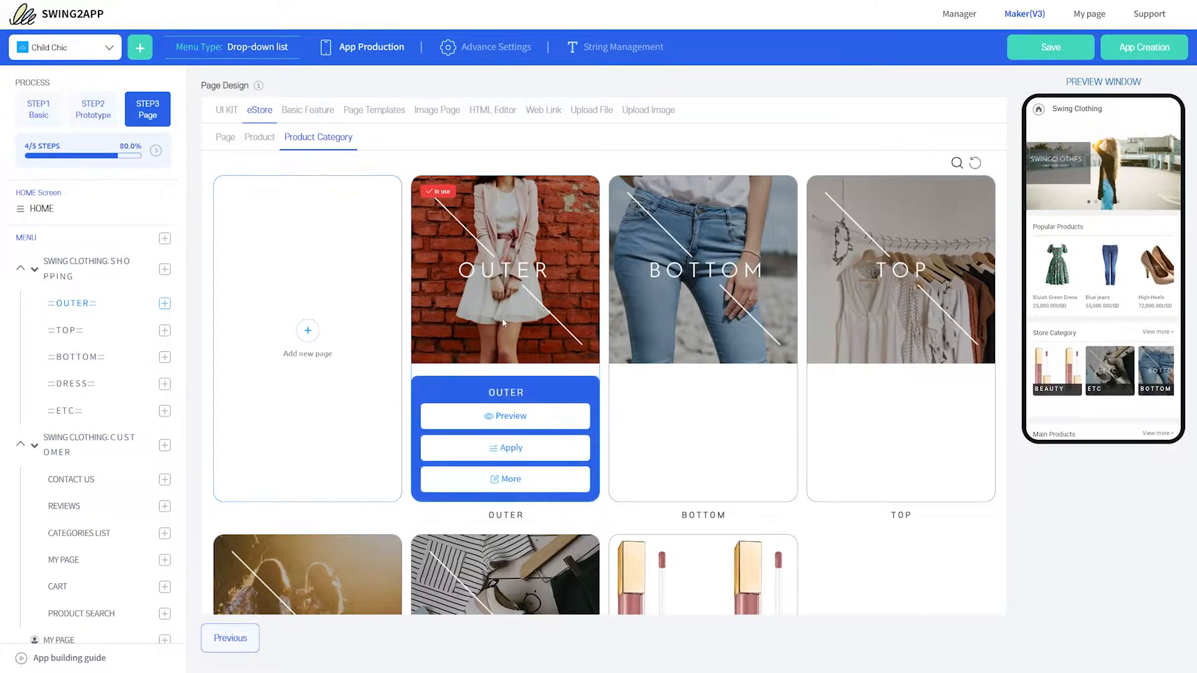
click(493, 480)
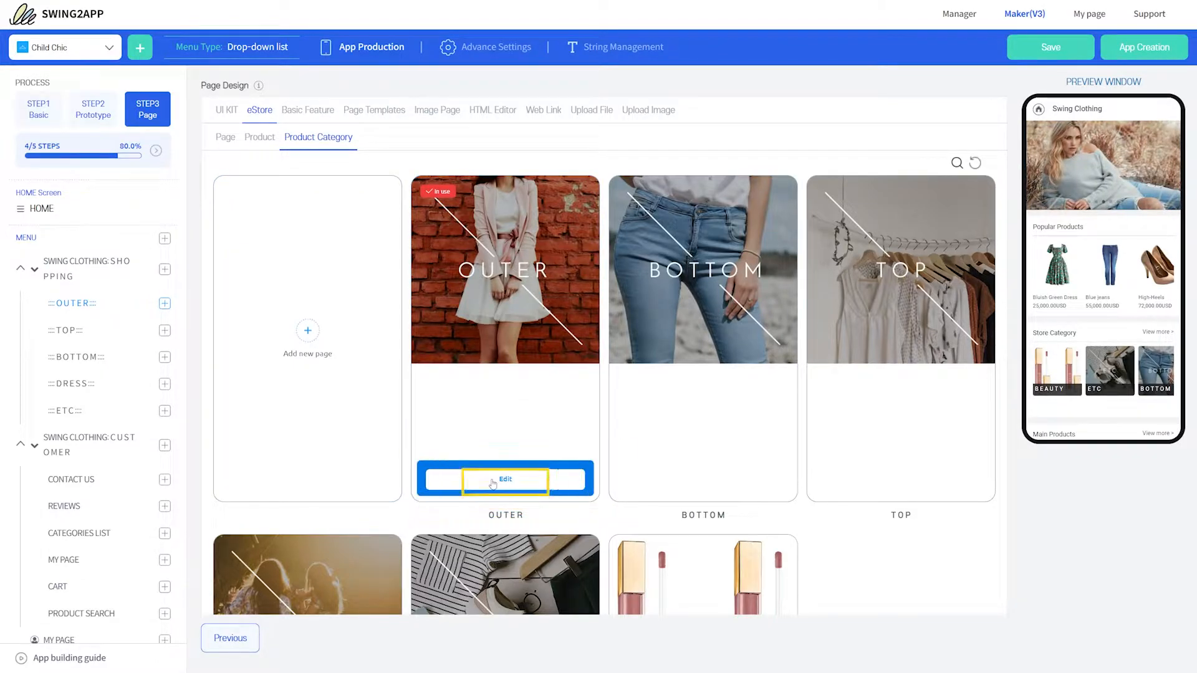
click(492, 480)
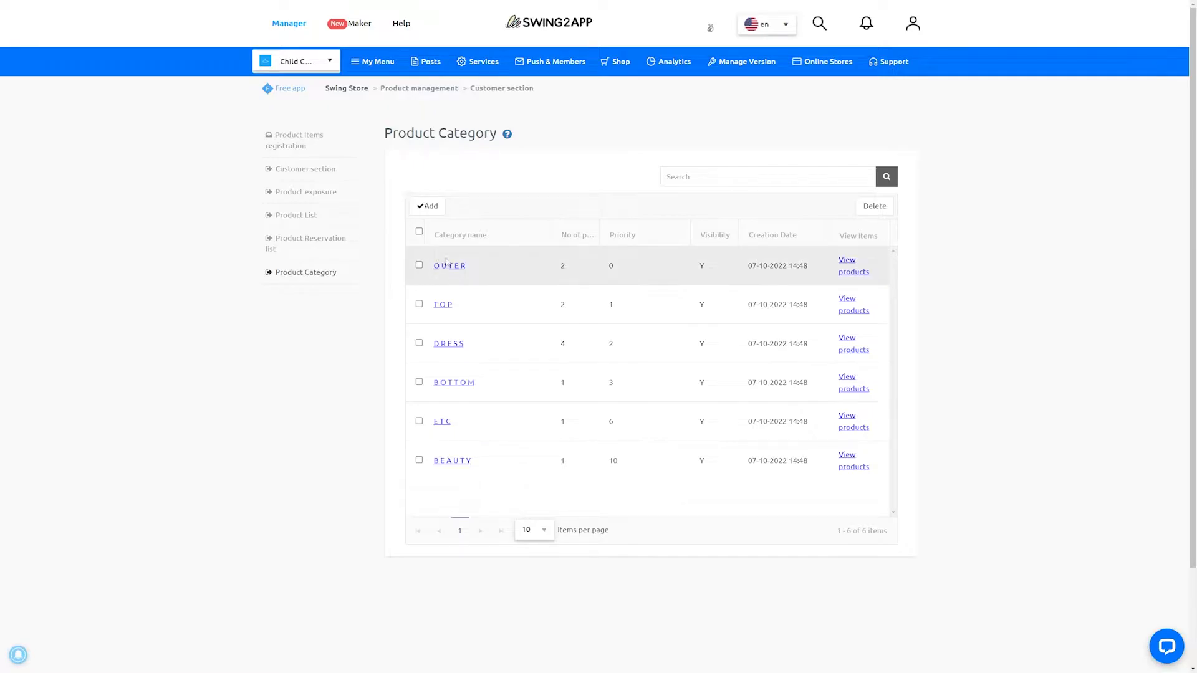
- Inspect the OUTER category's details and the blank new-category form, closing both without saving
click(448, 265)
click(695, 301)
click(436, 212)
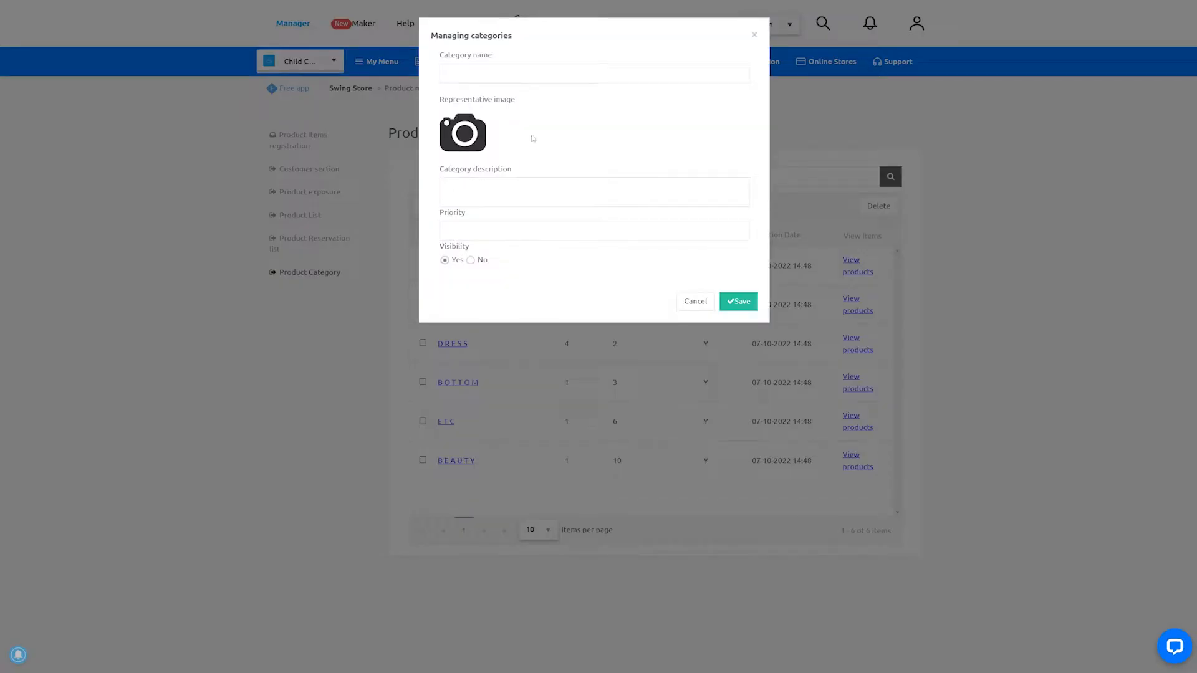
click(754, 35)
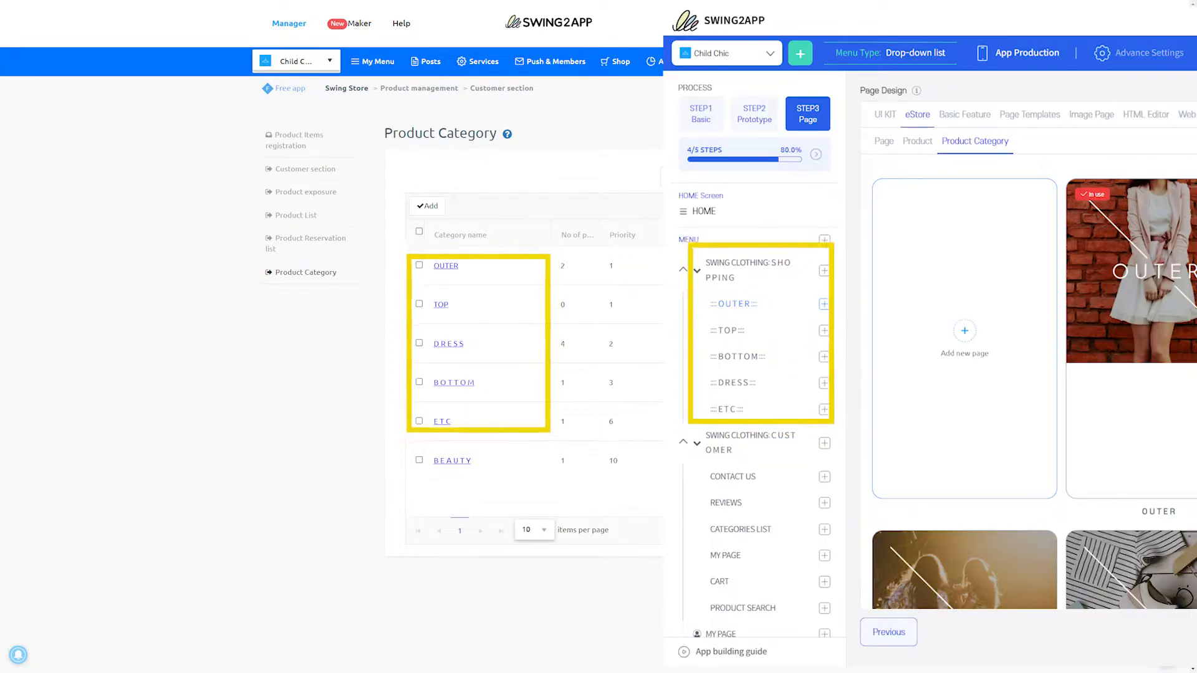
- Open the TOP product category's details and save them
click(438, 306)
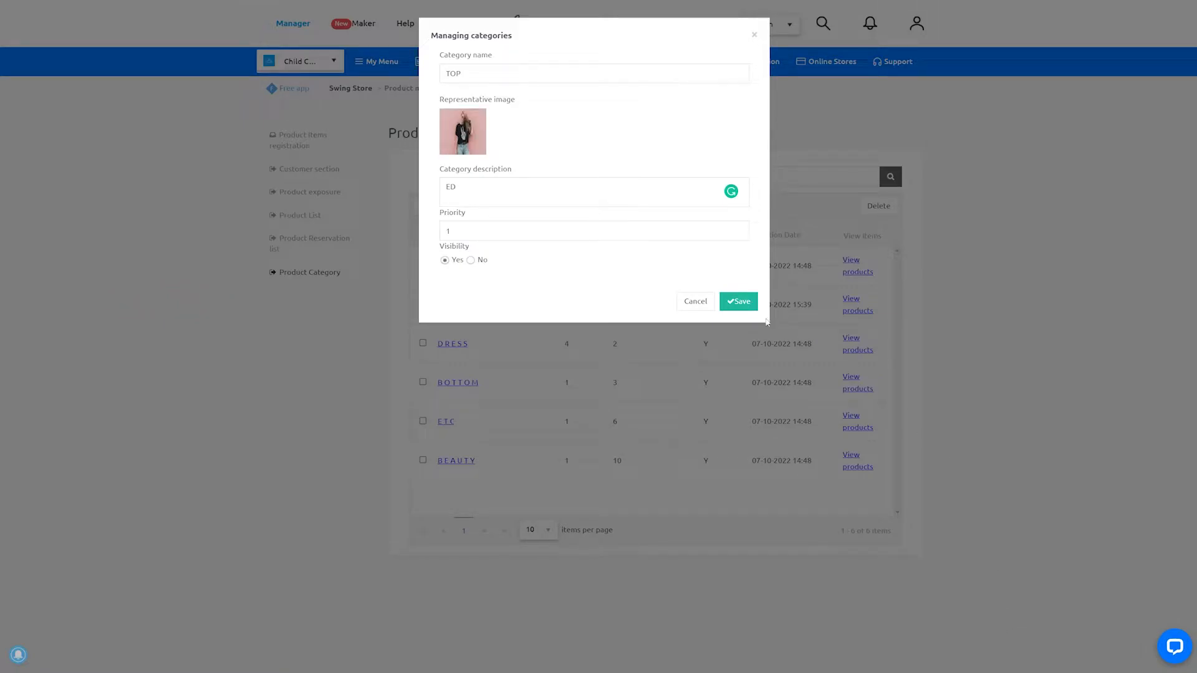
click(742, 301)
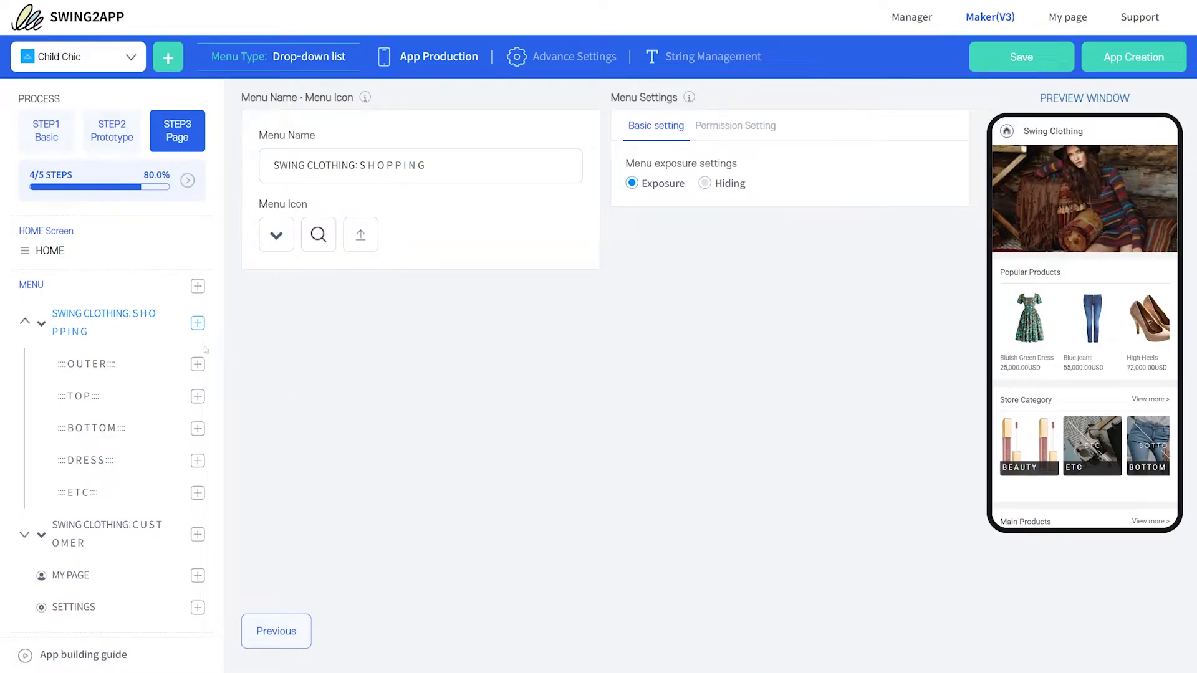
- Apply the View Favorites basic feature page to the OUTER submenu
click(80, 365)
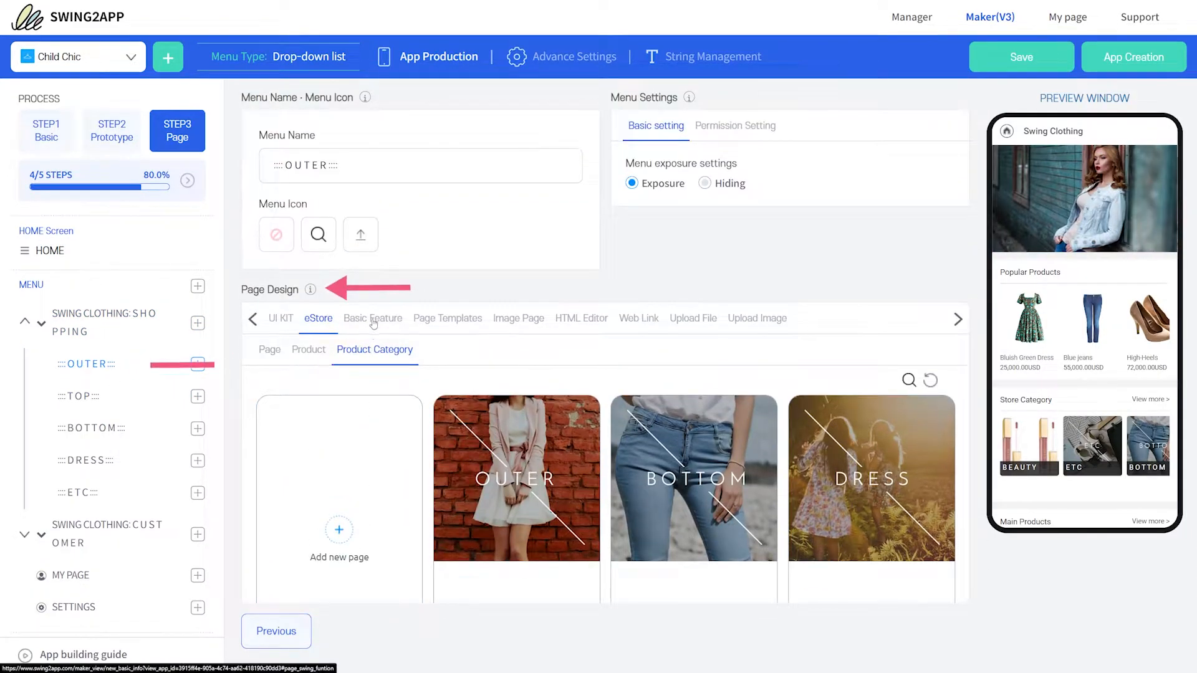
click(373, 319)
scroll(511, 447, down, 3)
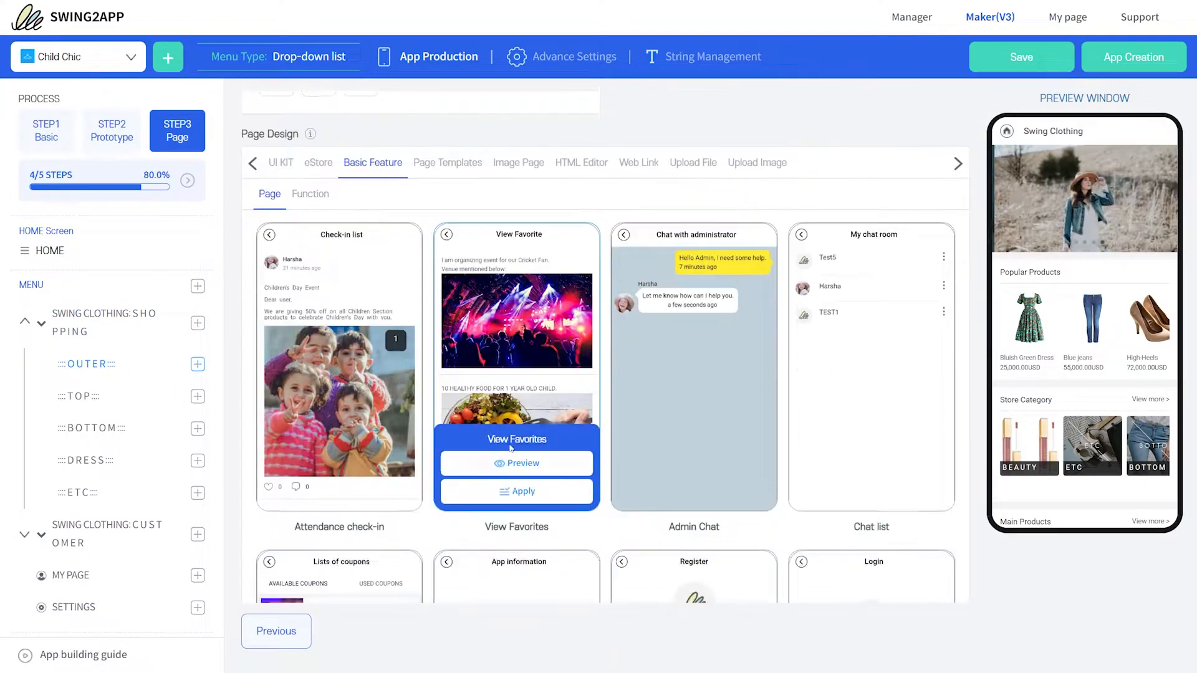
click(522, 491)
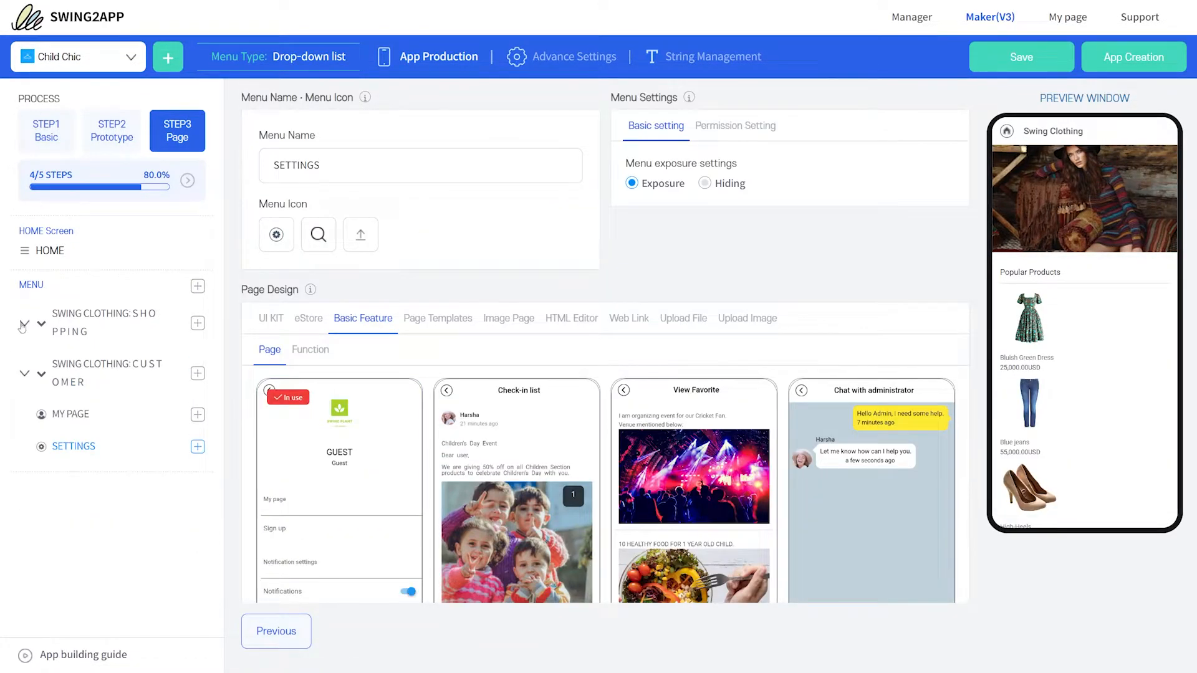
- Expand the SHOPPING menu again and examine the product category pages offered for its OUTER submenu
click(24, 324)
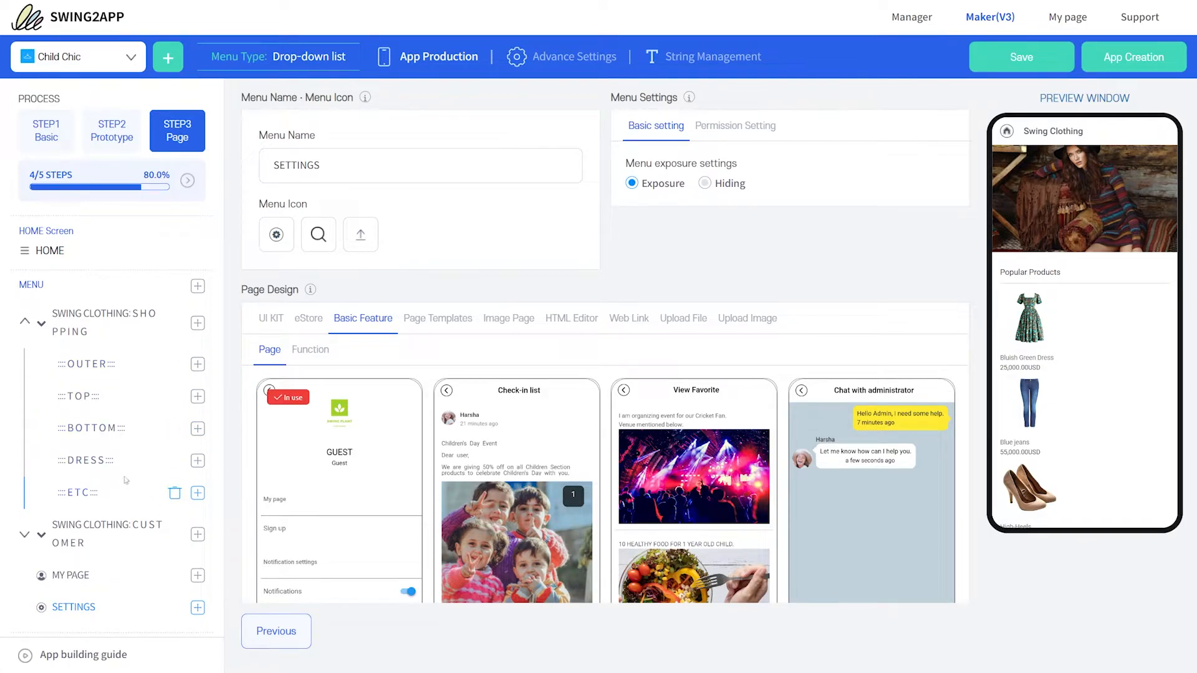
click(76, 327)
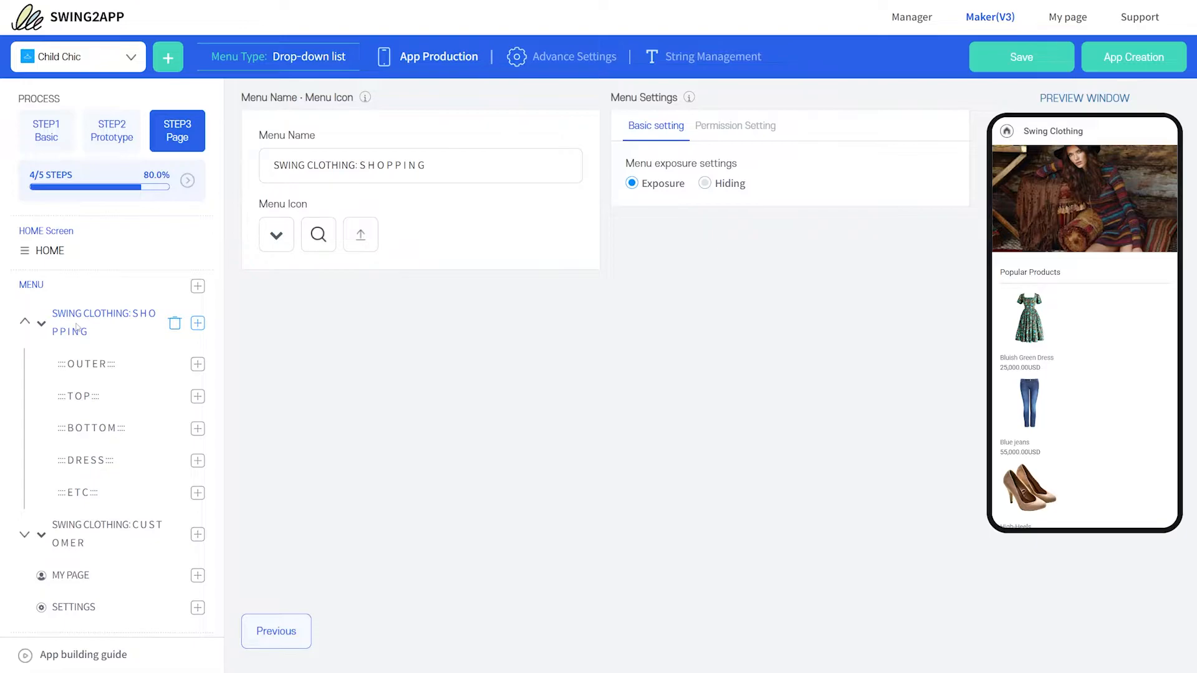
click(87, 361)
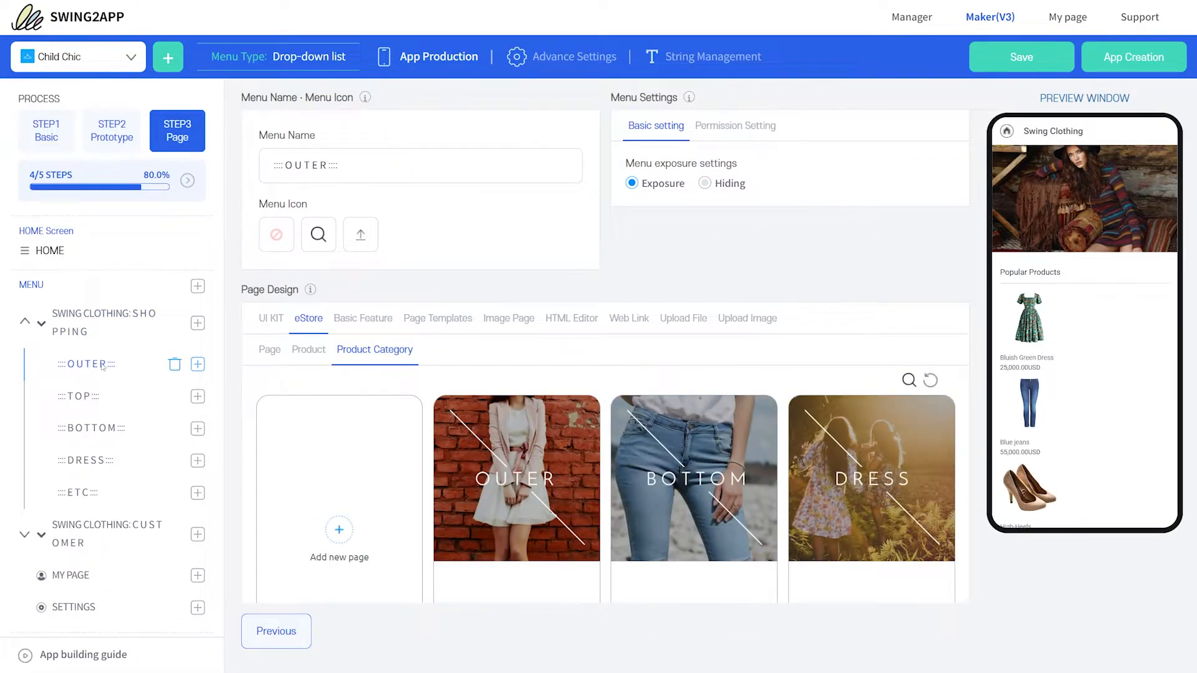
scroll(436, 405, down, 3)
mouse_move(496, 480)
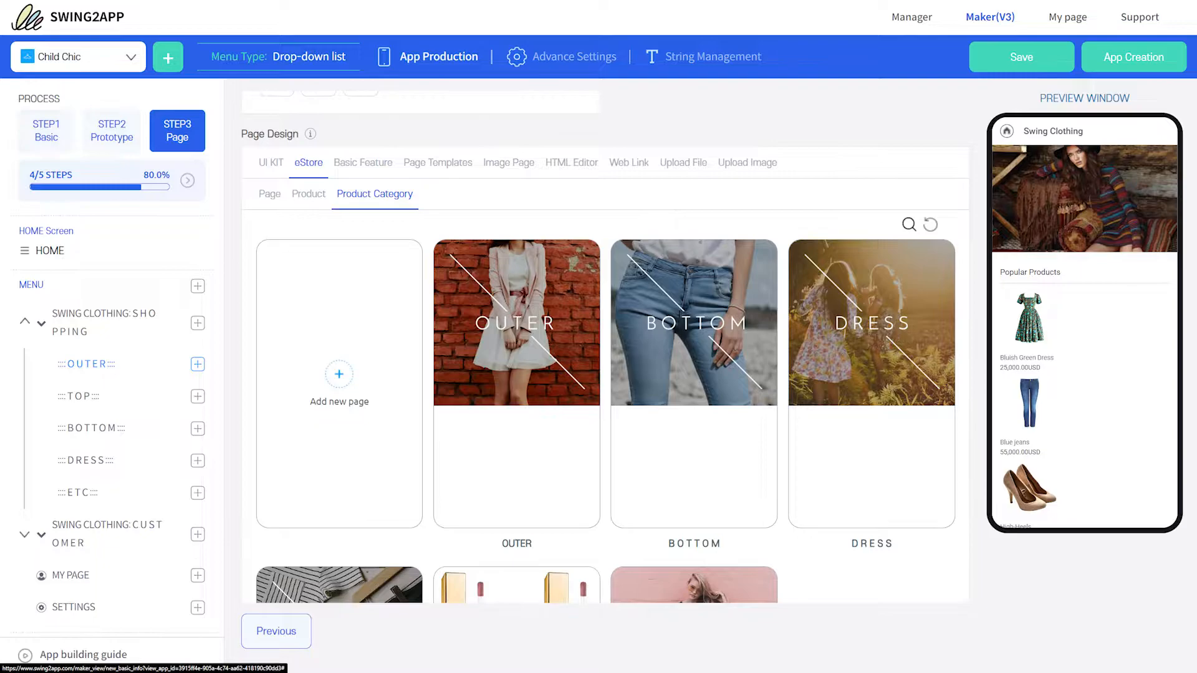
scroll(239, 354, up, 3)
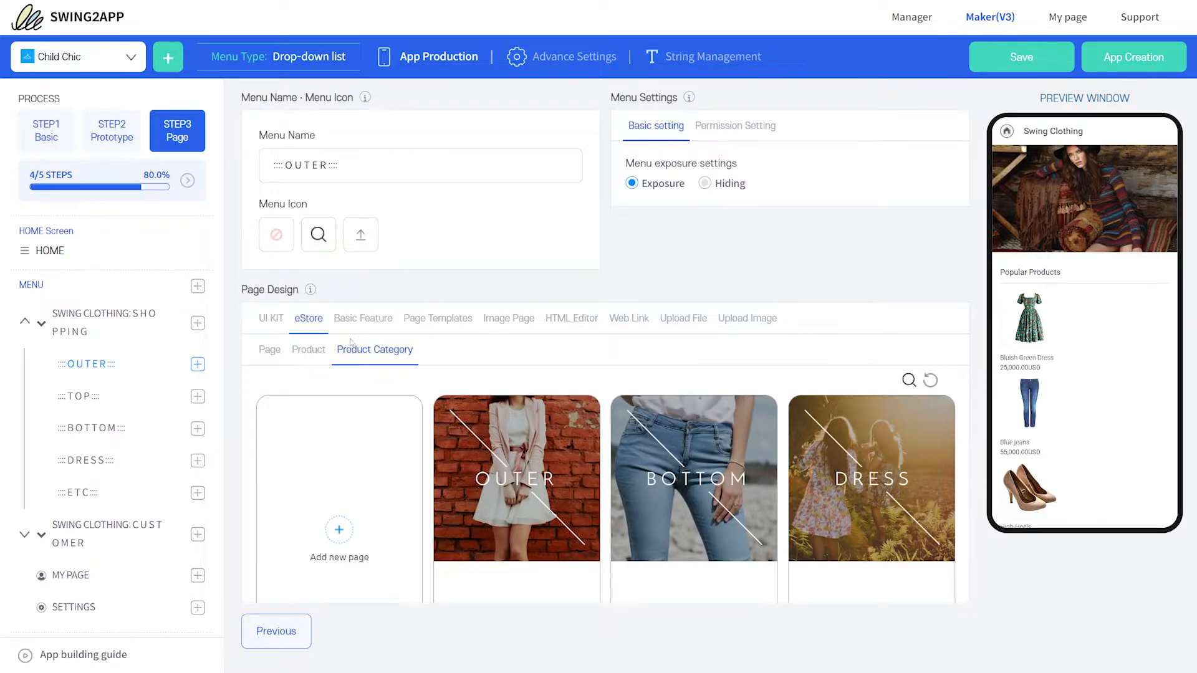
- Browse the Basic Feature pages that can be used for the OUTER submenu
click(368, 319)
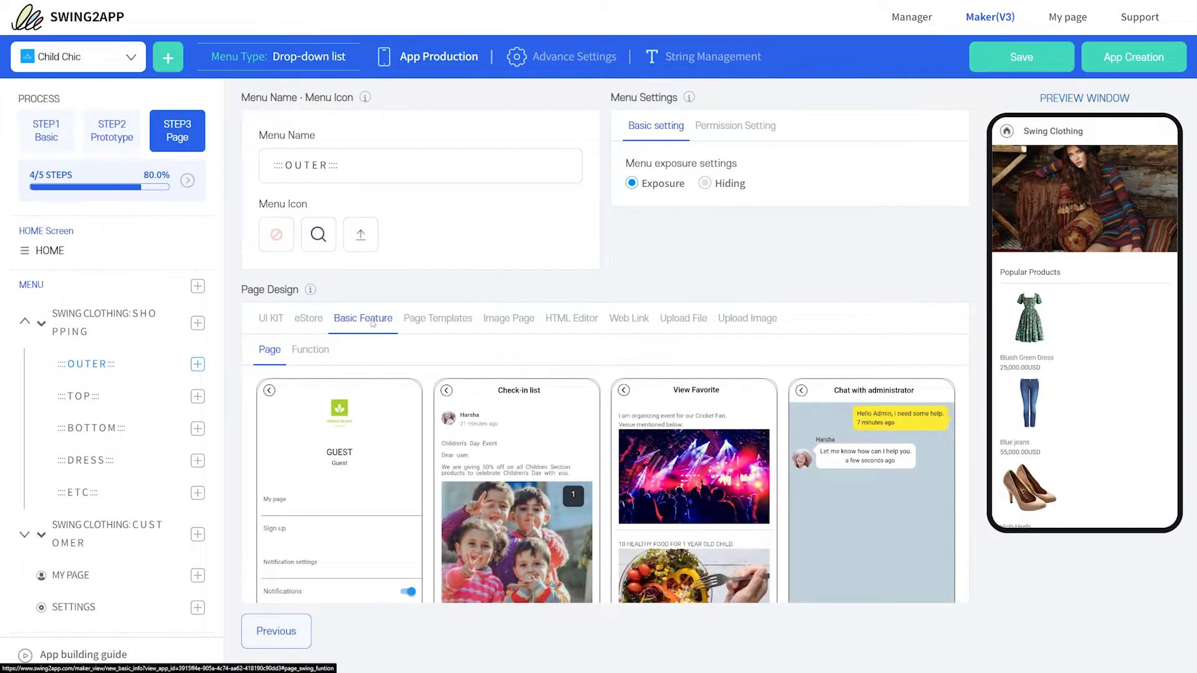
scroll(452, 334, down, 5)
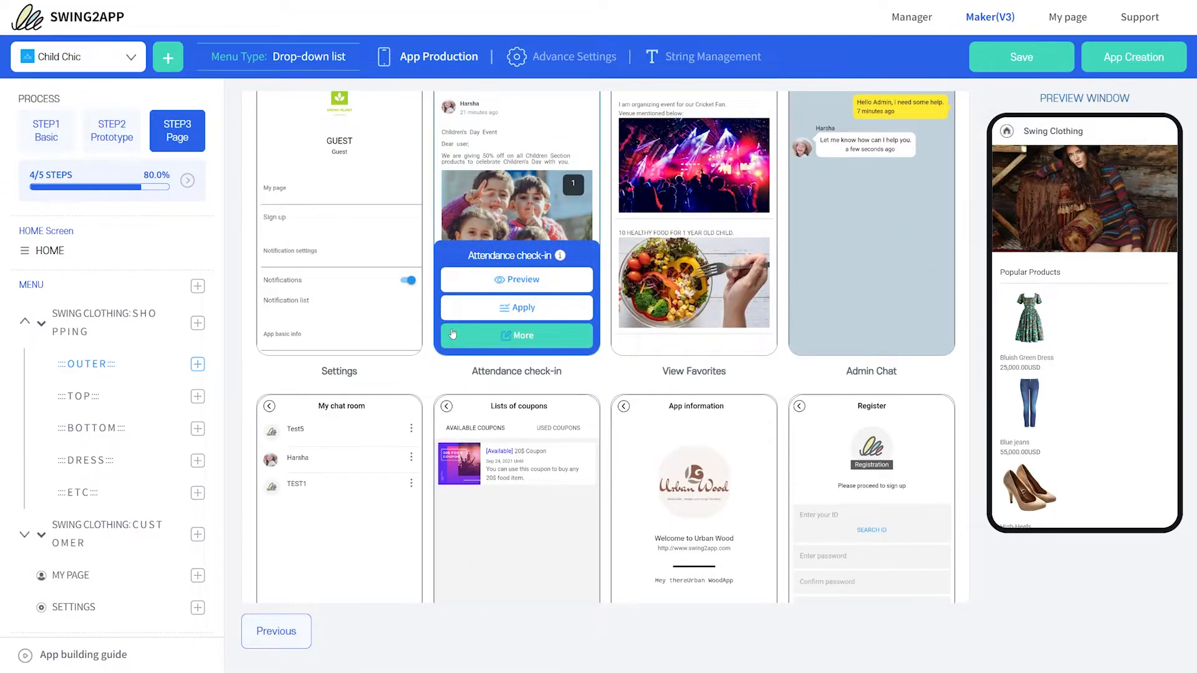
scroll(346, 284, down, 5)
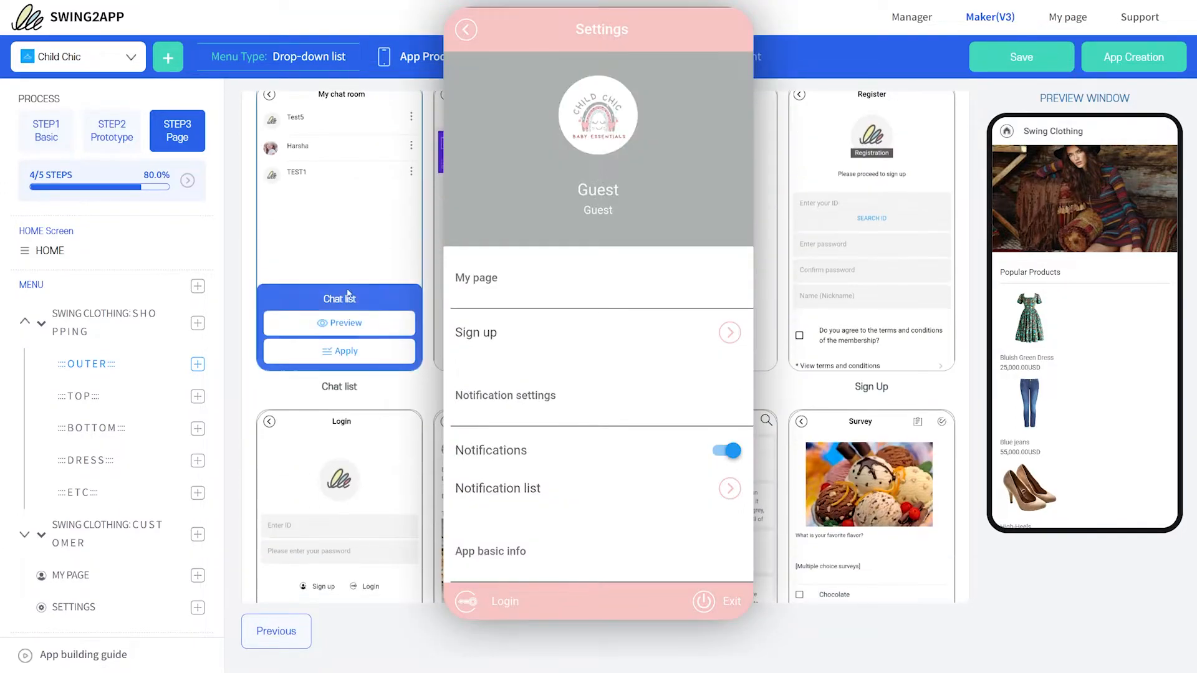
scroll(348, 293, down, 3)
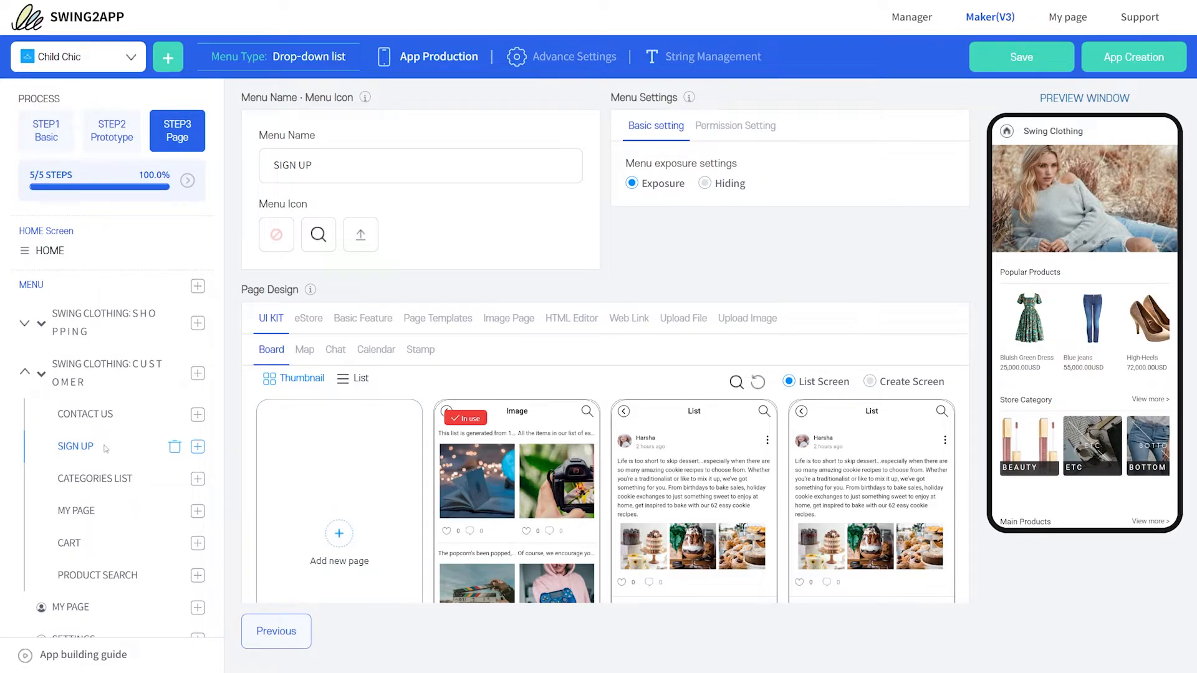
- Apply the Sign Up basic feature page to the SIGN UP submenu
click(363, 319)
scroll(436, 338, down, 5)
mouse_move(895, 414)
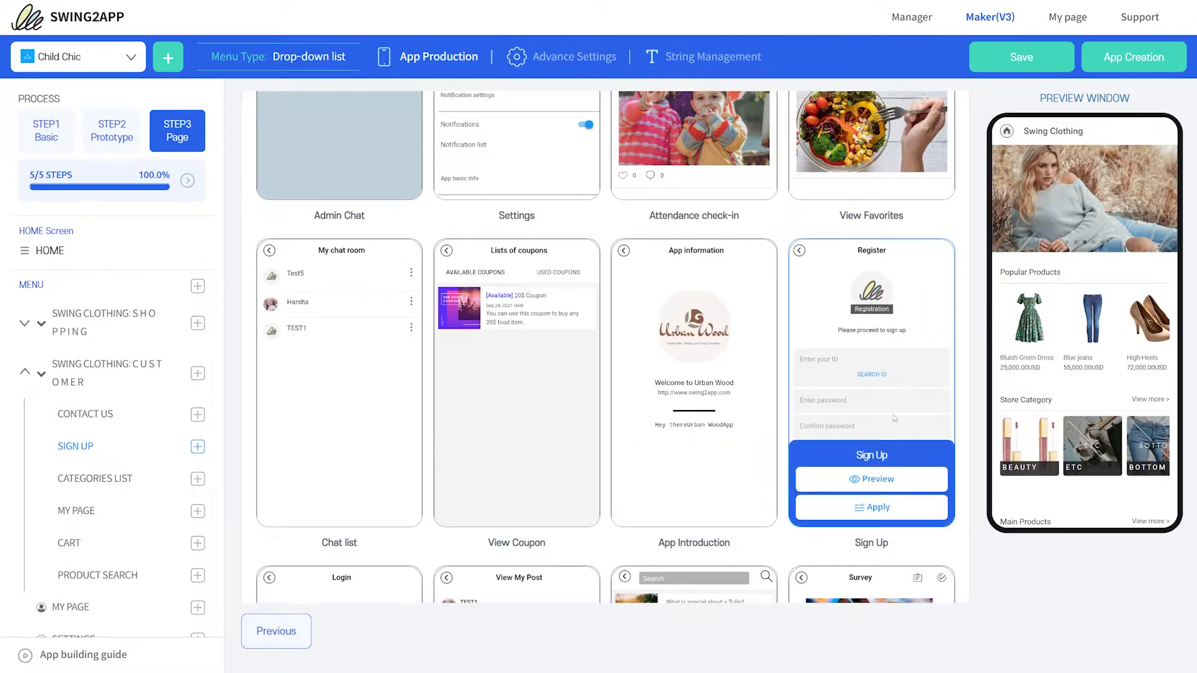
click(898, 507)
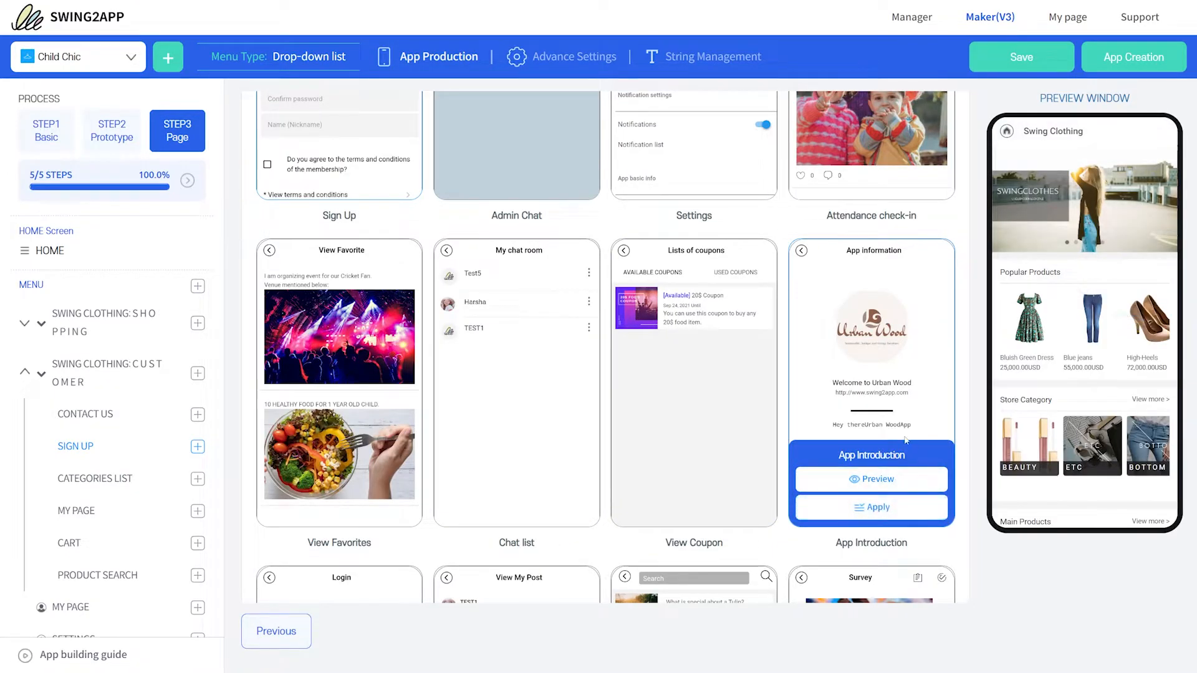
- Try out the drop-down menu in the app preview
click(1008, 132)
click(1009, 182)
click(1037, 182)
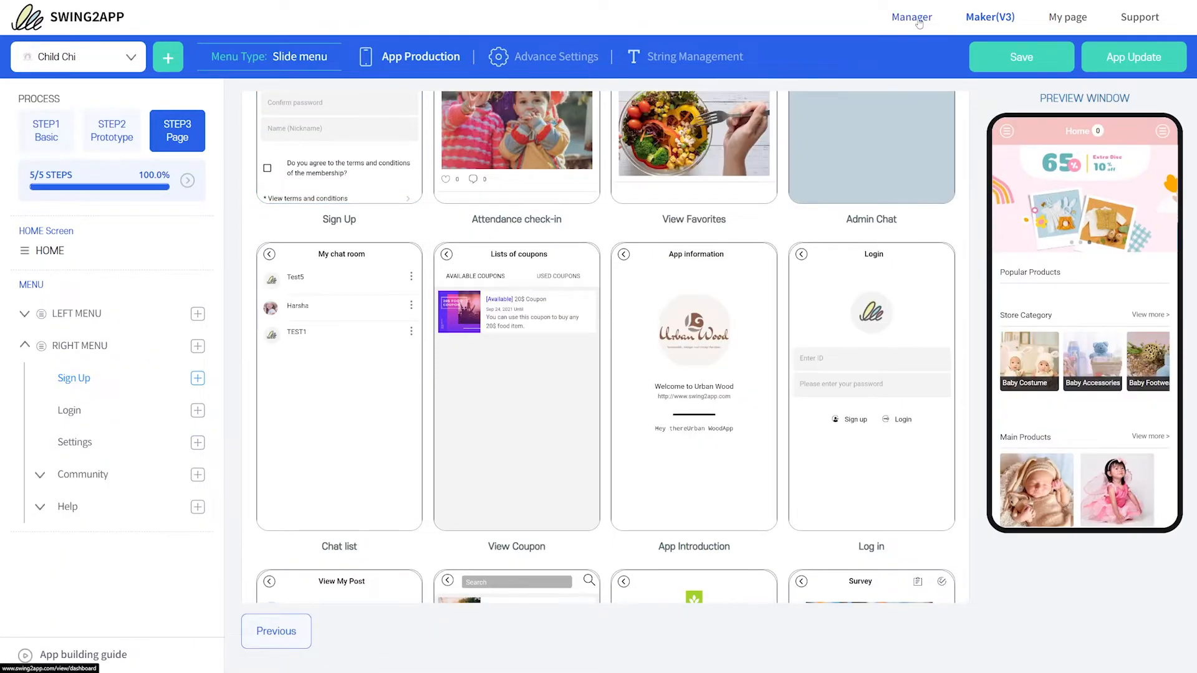
- Examine the membership form options in the app manager's subscription settings
click(912, 18)
mouse_move(453, 77)
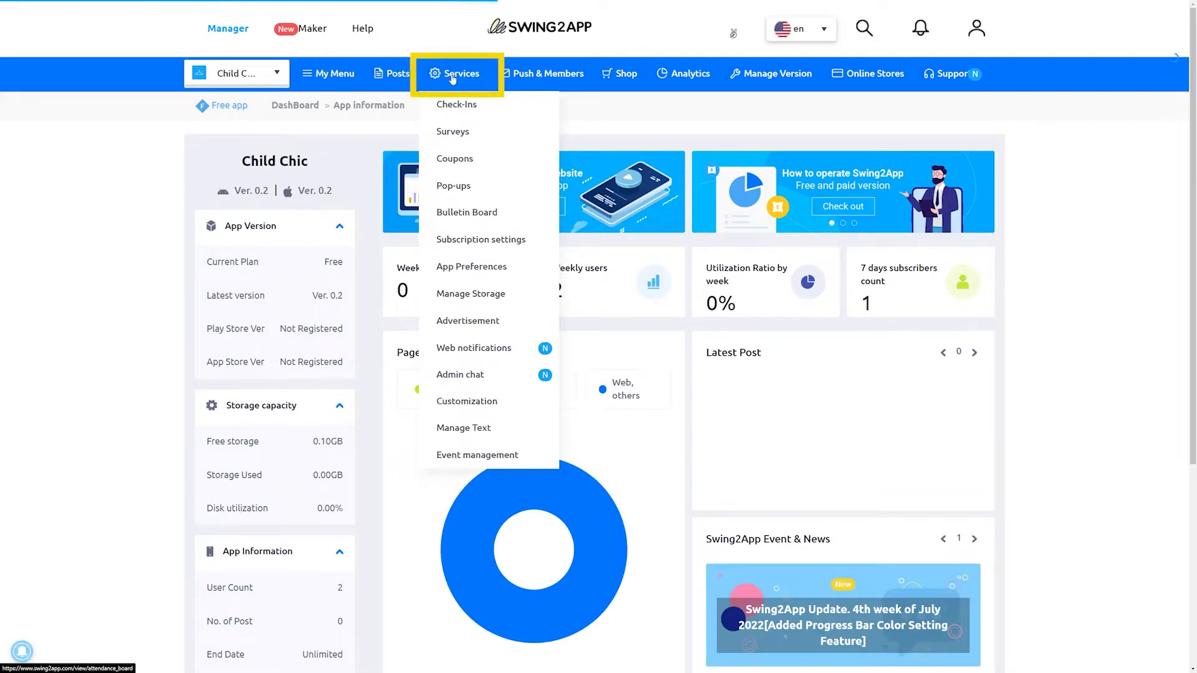
click(512, 242)
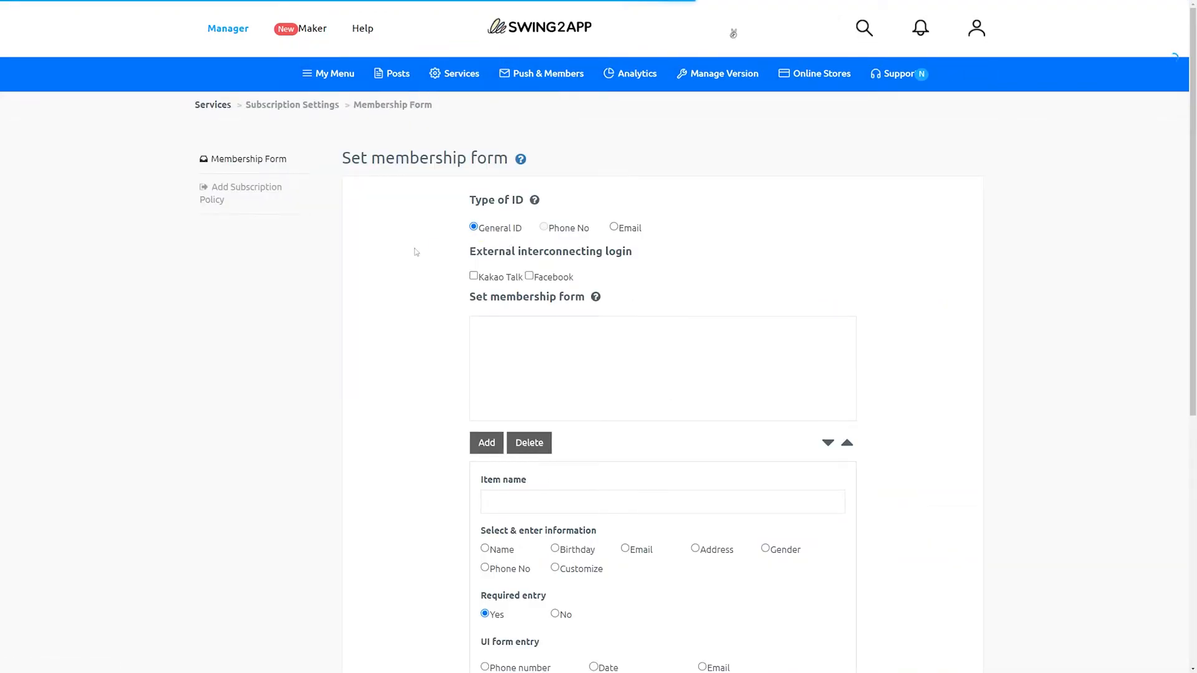
scroll(414, 249, down, 7)
scroll(414, 248, up, 4)
scroll(414, 250, up, 2)
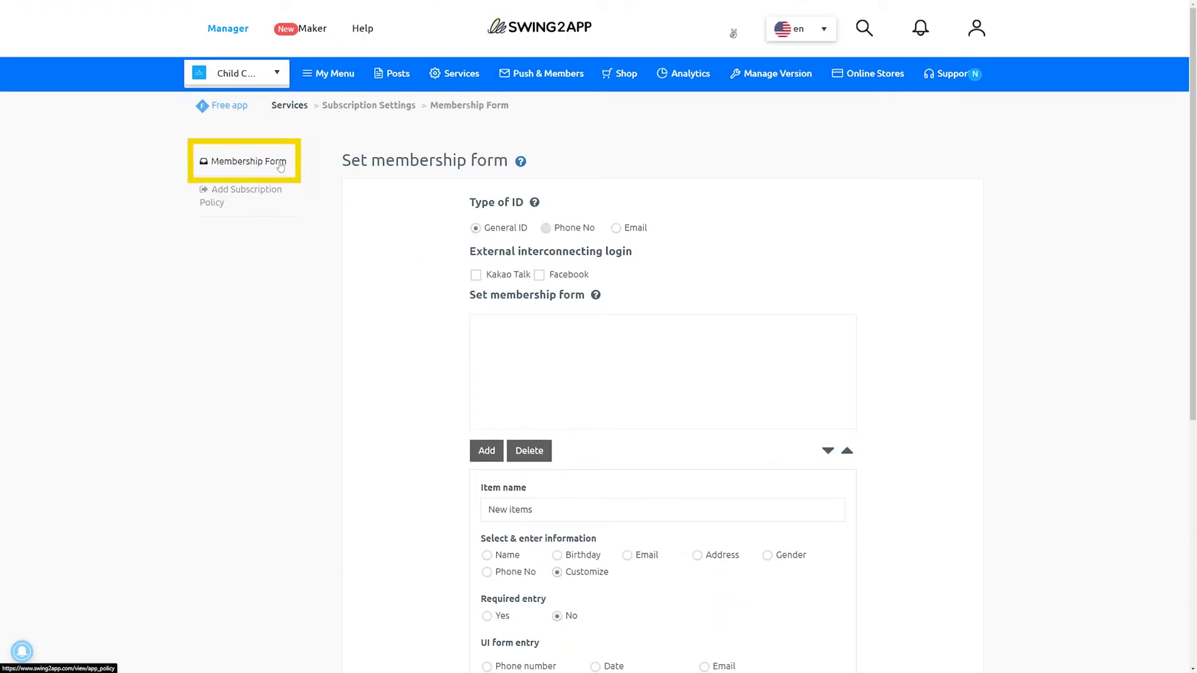
scroll(404, 248, down, 5)
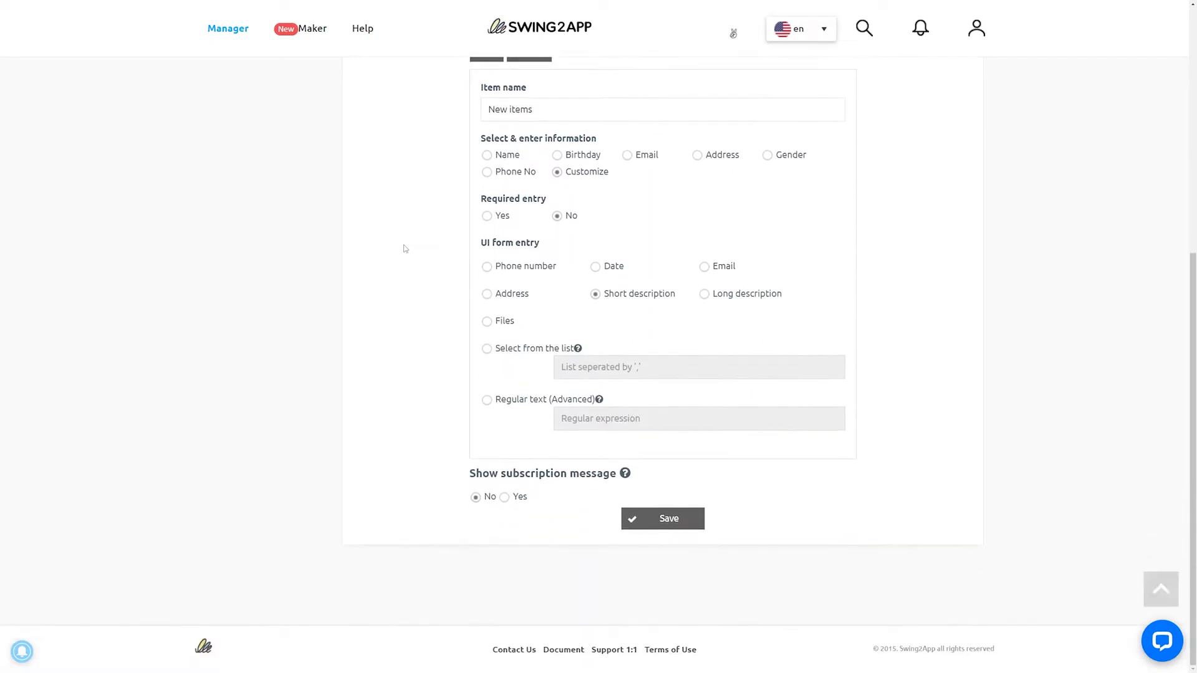
scroll(405, 248, up, 5)
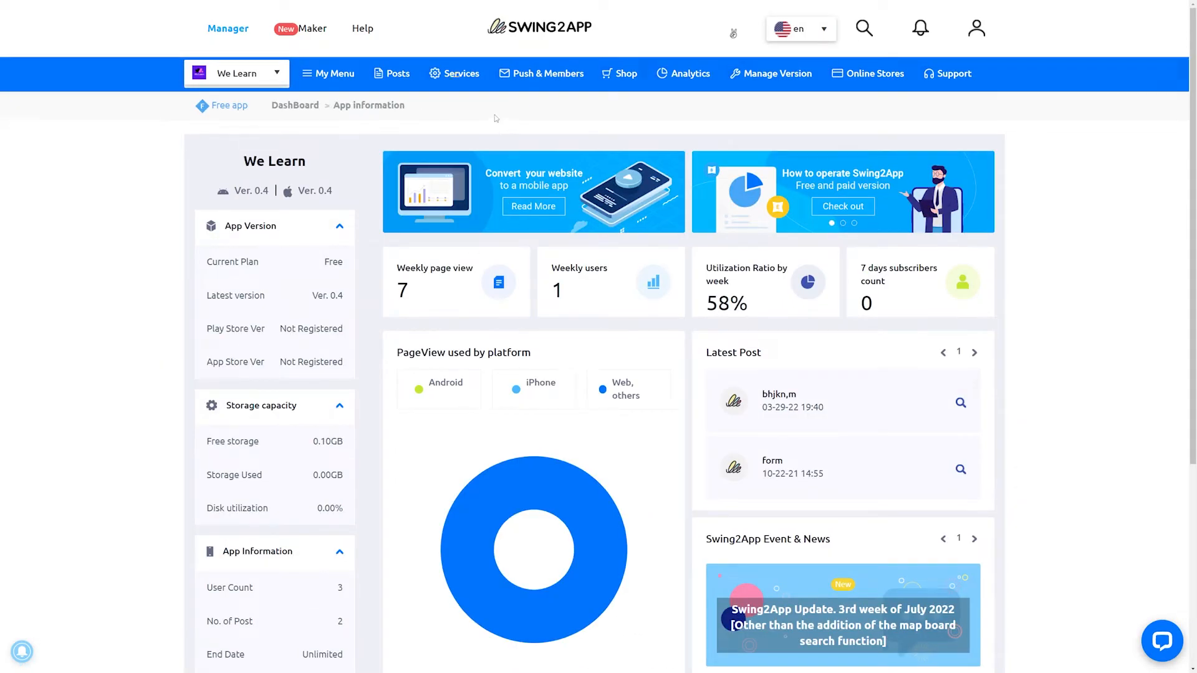
- Add a survey in the manager's Surveys service, named "What's trending?" with the subtitle "Trending item survey"
mouse_move(461, 85)
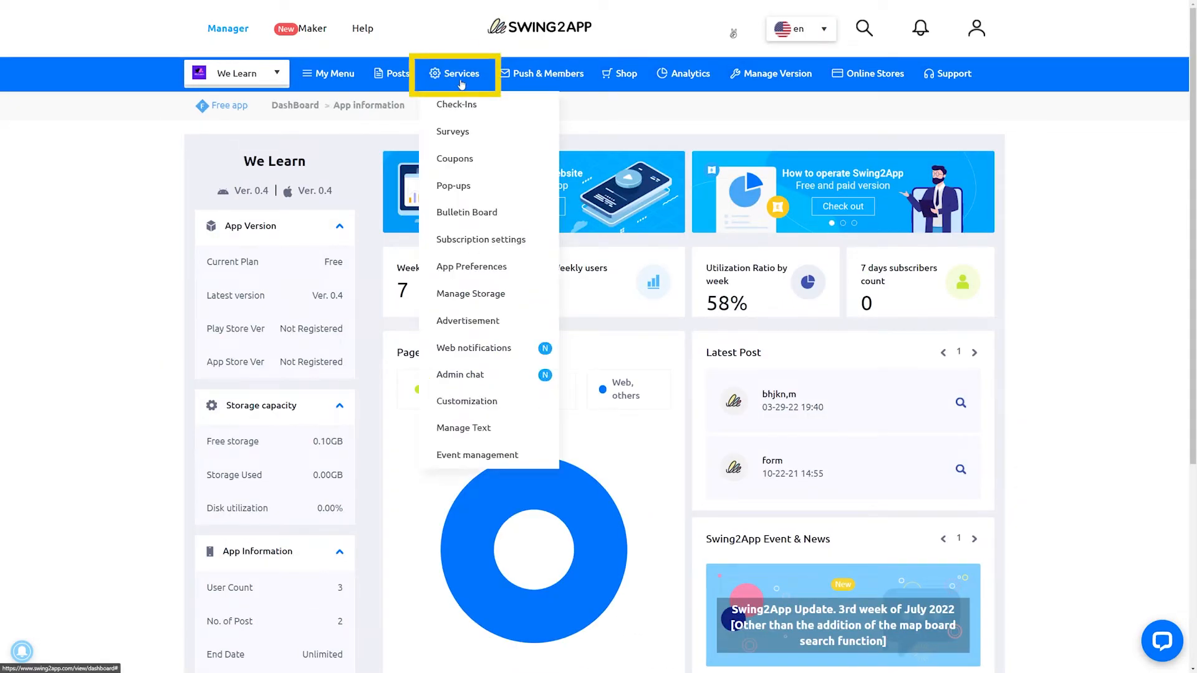
click(476, 132)
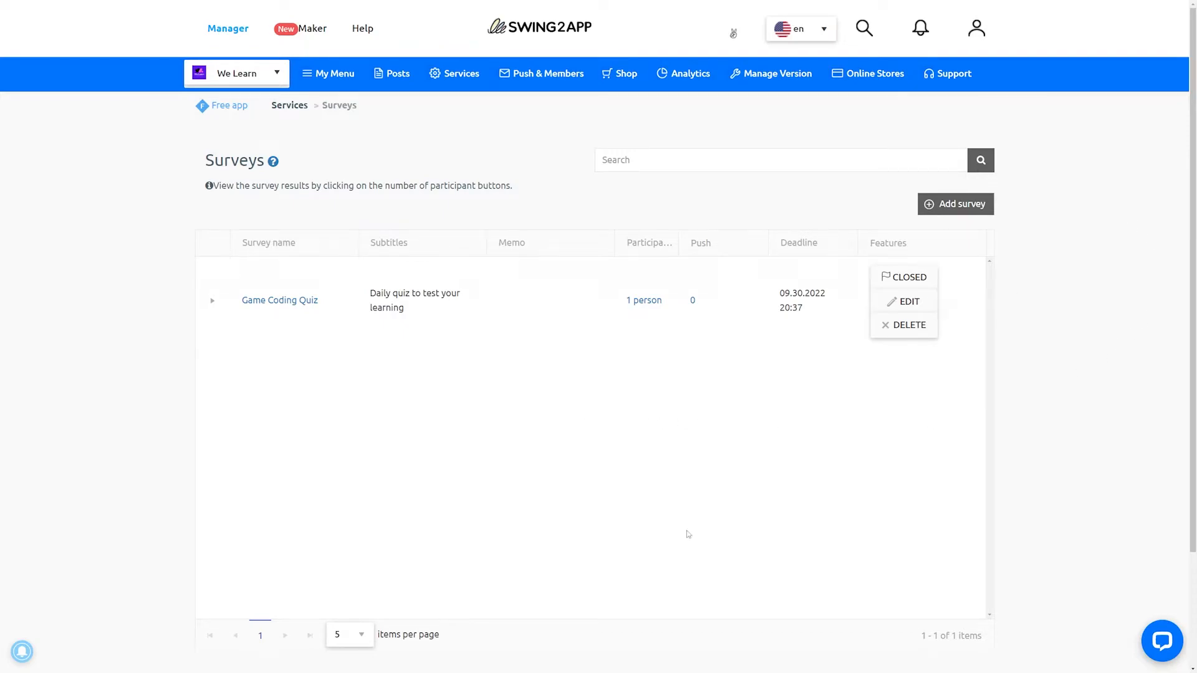
click(967, 205)
click(397, 196)
text(What's trending?)
click(397, 224)
text(Trending item survey)
- Set the survey's start date to 07/21/2022 at 1:30 AM
click(480, 333)
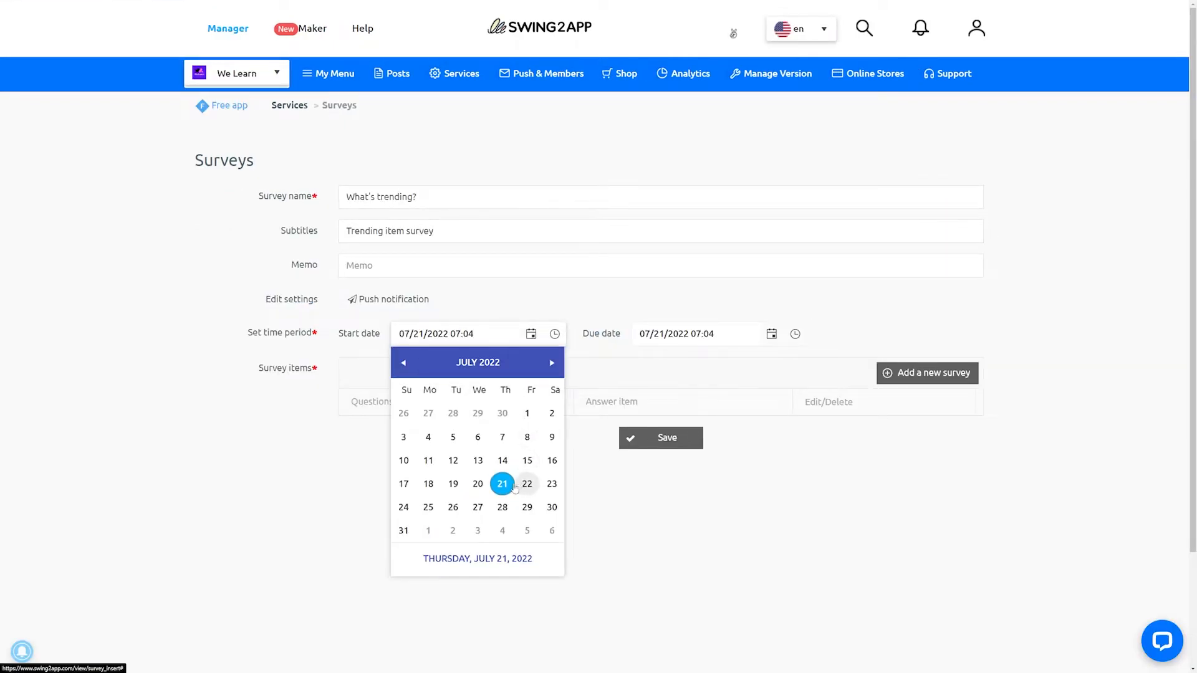
click(515, 485)
click(554, 335)
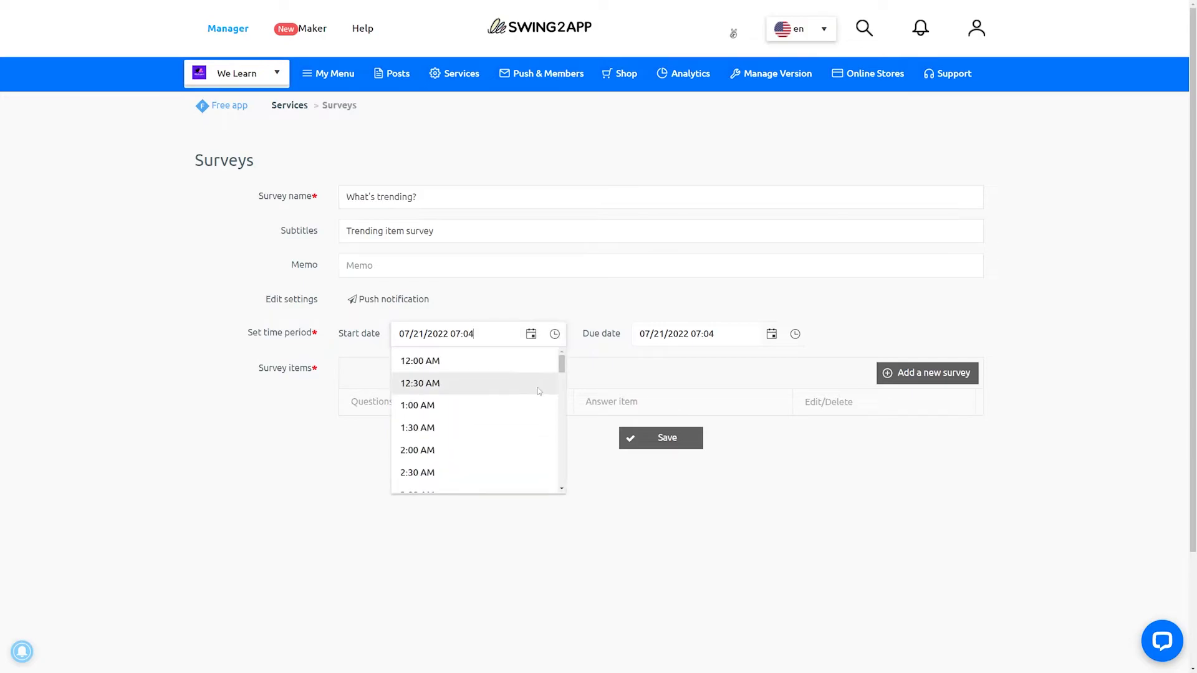
click(524, 428)
- Add a required single-choice survey item with the answers "It is promo" and "It is discount offer"
click(906, 377)
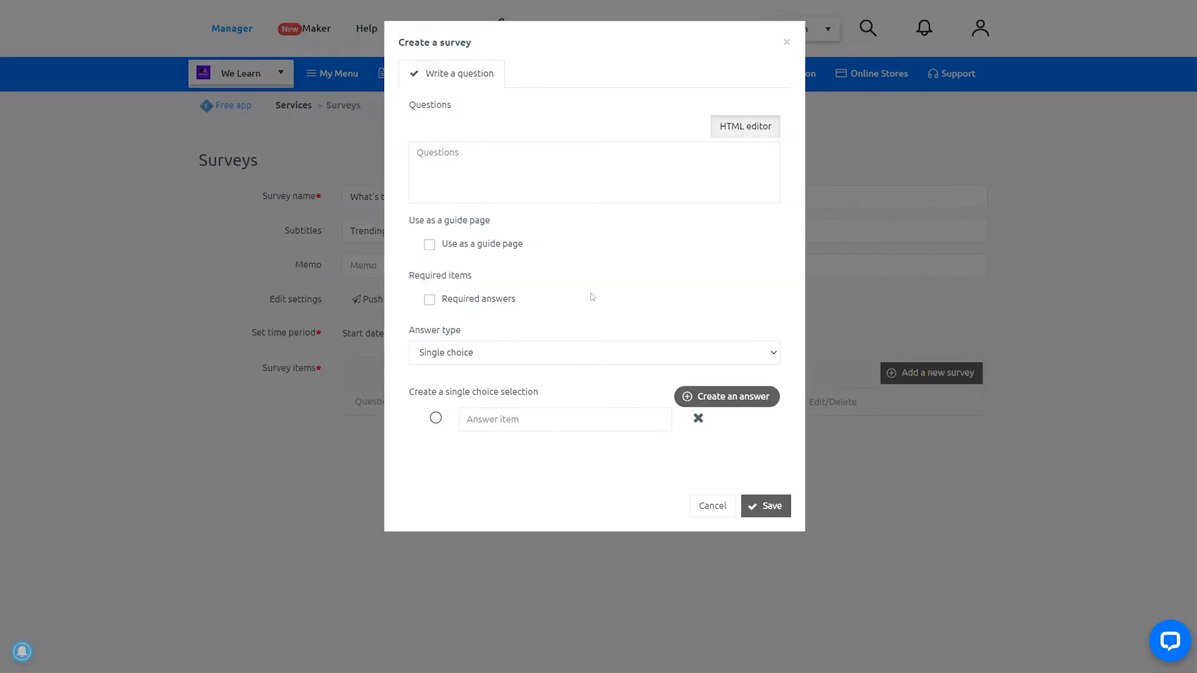
click(590, 353)
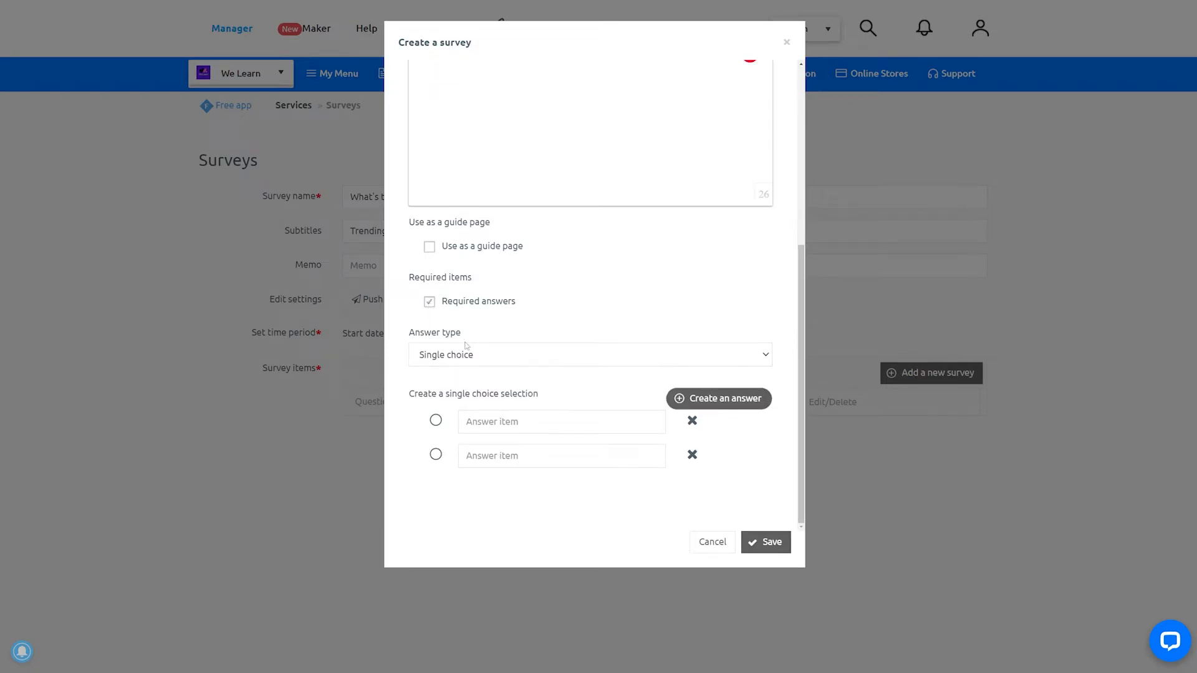
click(510, 423)
text(It is promoIt is discount offer)
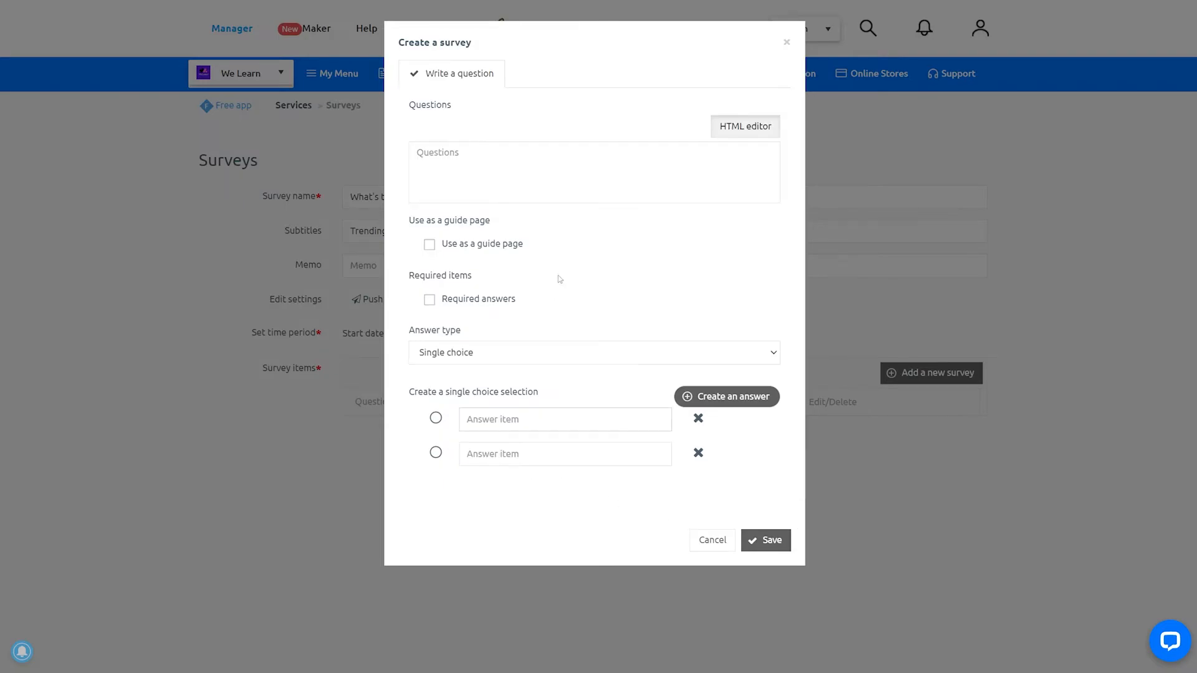
- Write the question "What's trending survey" in the HTML editor and check the image insertion option
click(745, 126)
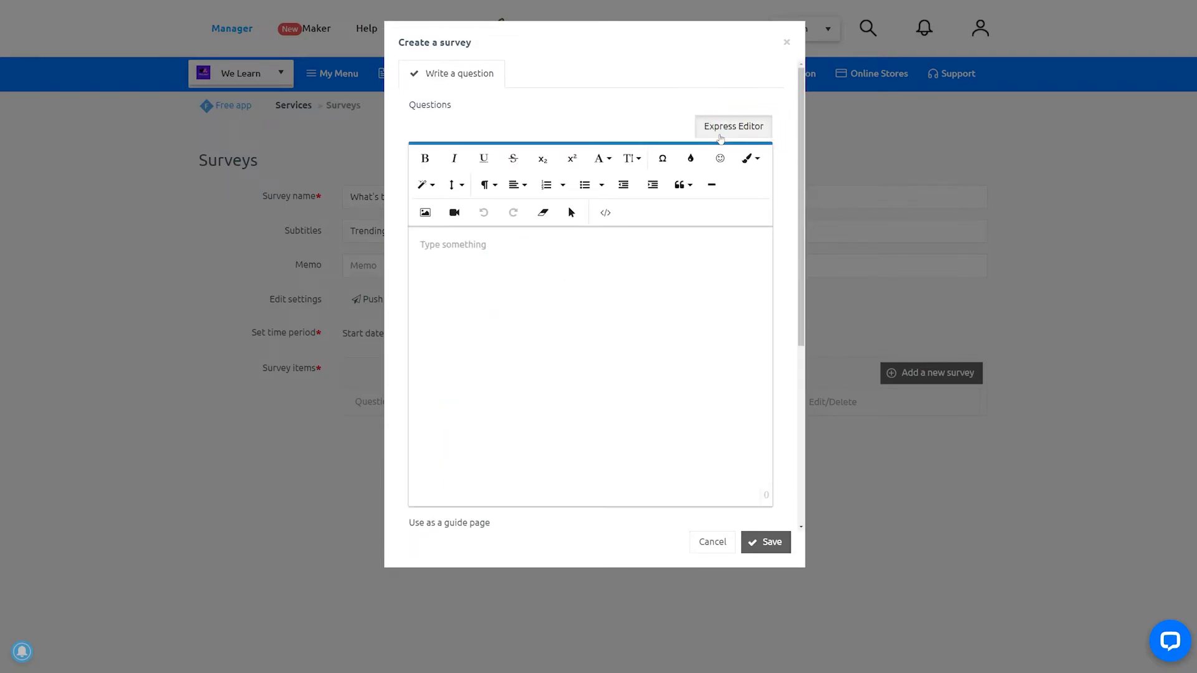
click(482, 245)
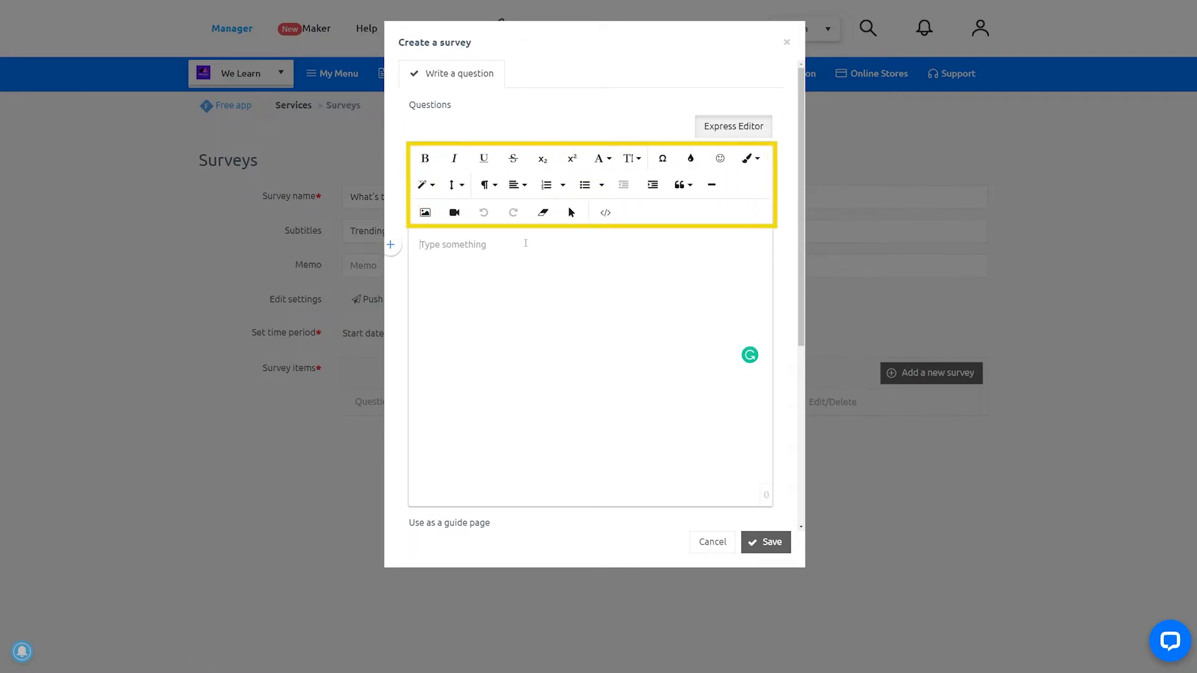
text(What's trending survey)
click(426, 213)
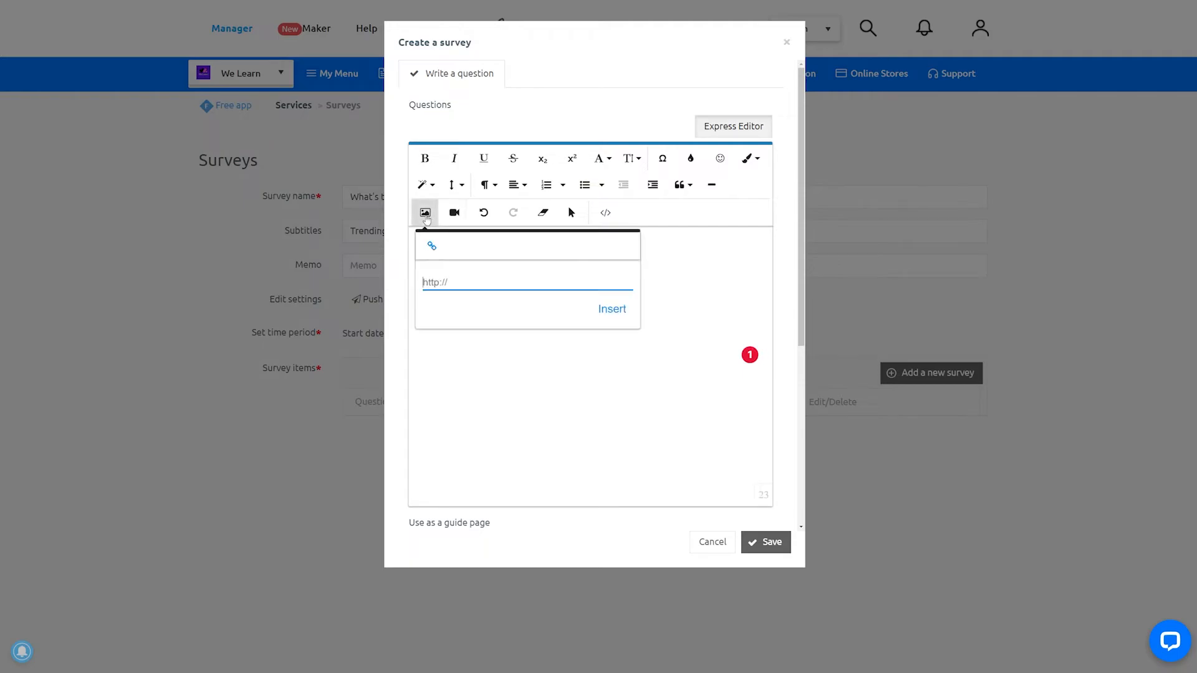
click(426, 213)
- Color the question text purple, add a heart-eyes emoji, and save both the question and the survey
click(691, 159)
click(680, 216)
click(720, 158)
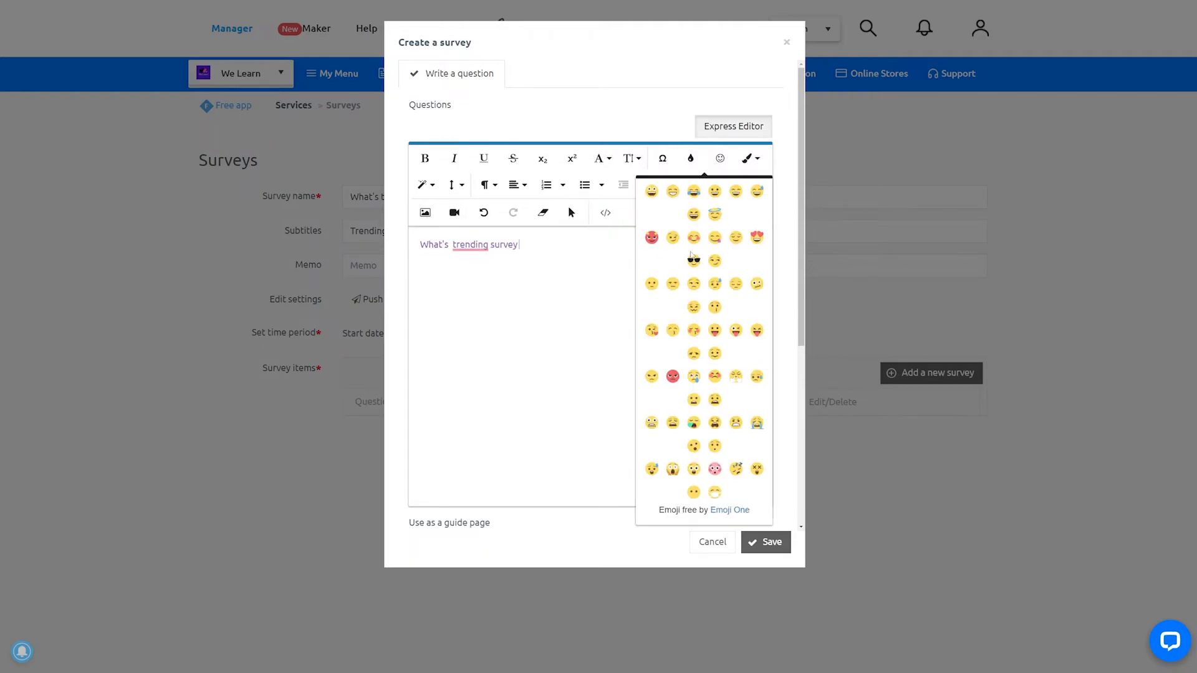
click(752, 240)
click(757, 542)
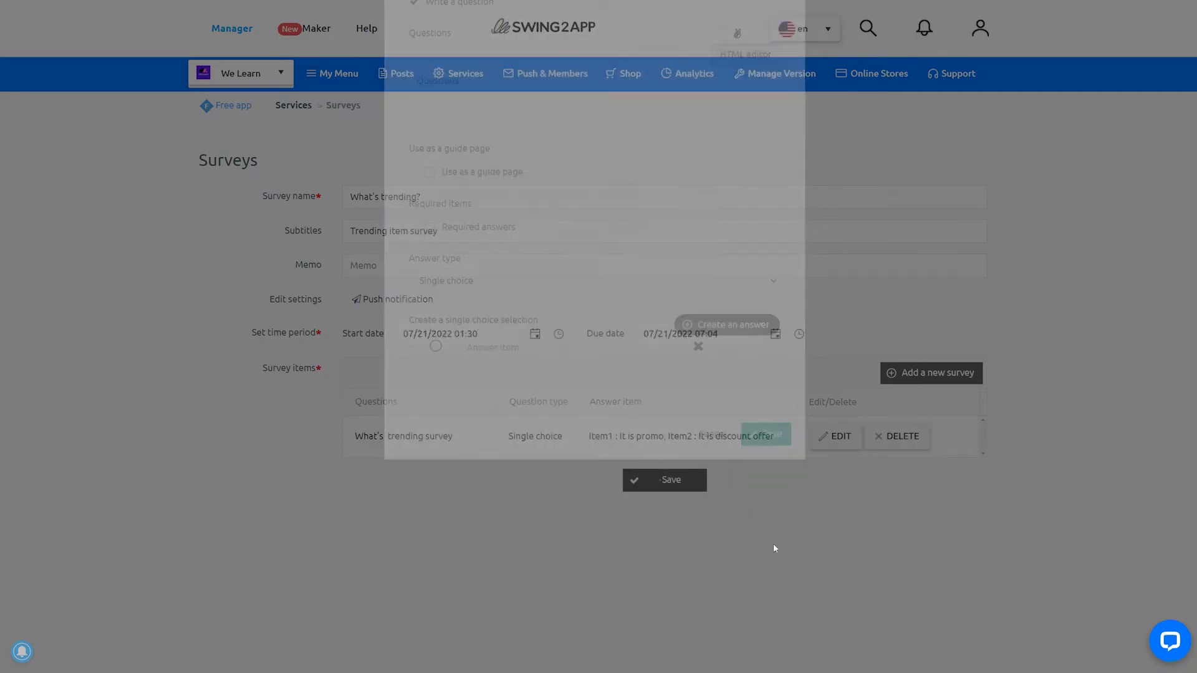
click(684, 490)
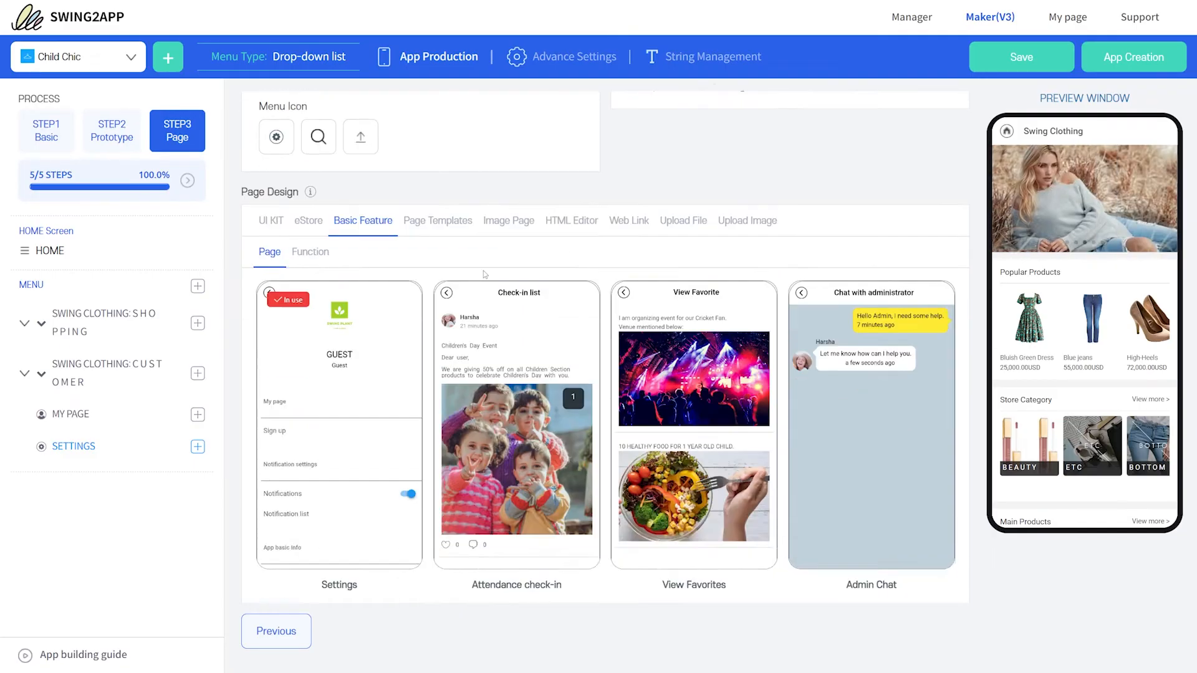
- Apply the Survey basic feature page to the SETTINGS menu and try submitting the survey in the app preview
scroll(484, 274, down, 10)
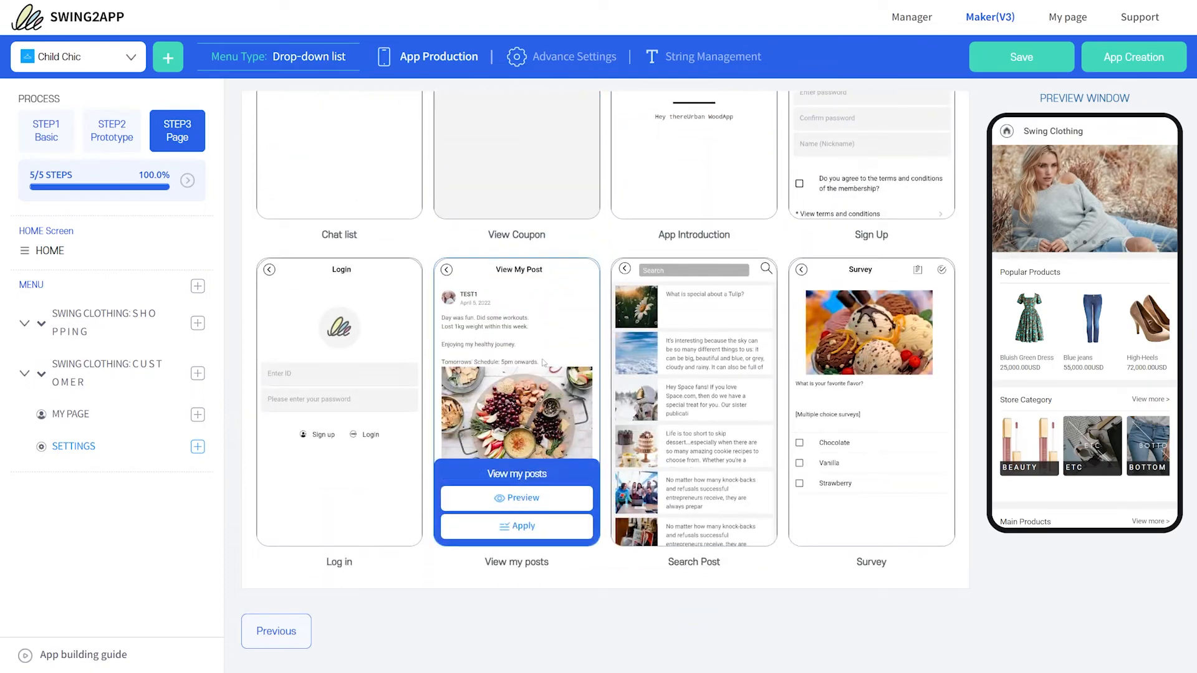
click(884, 527)
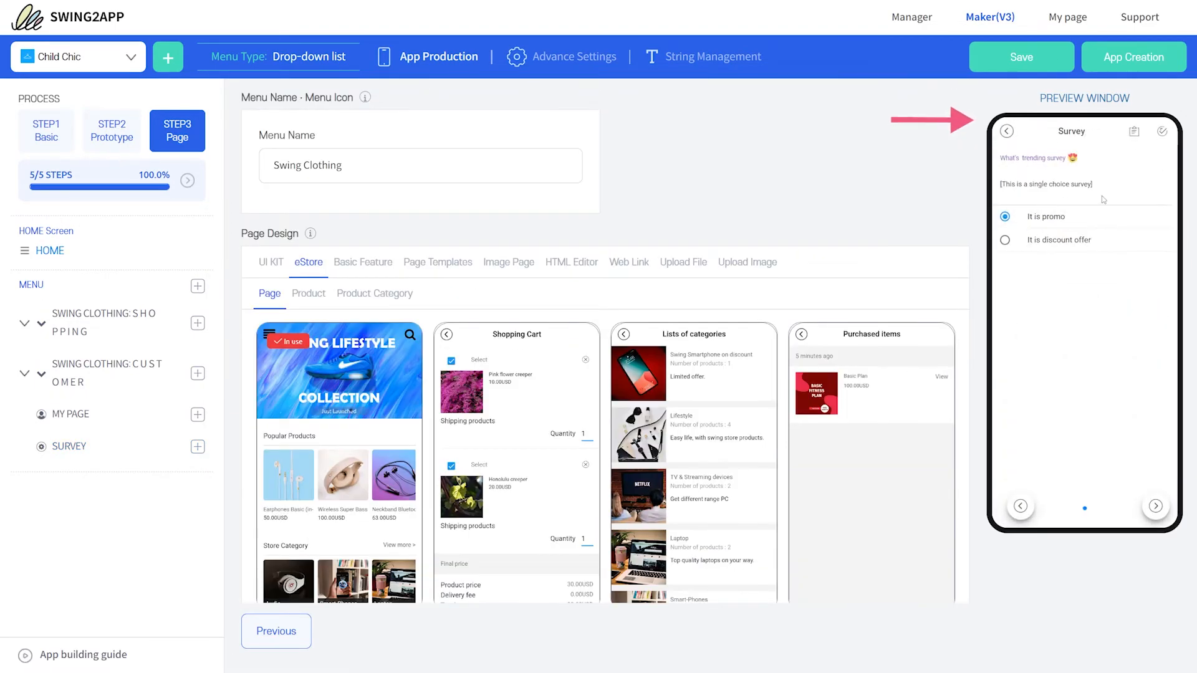
click(1162, 133)
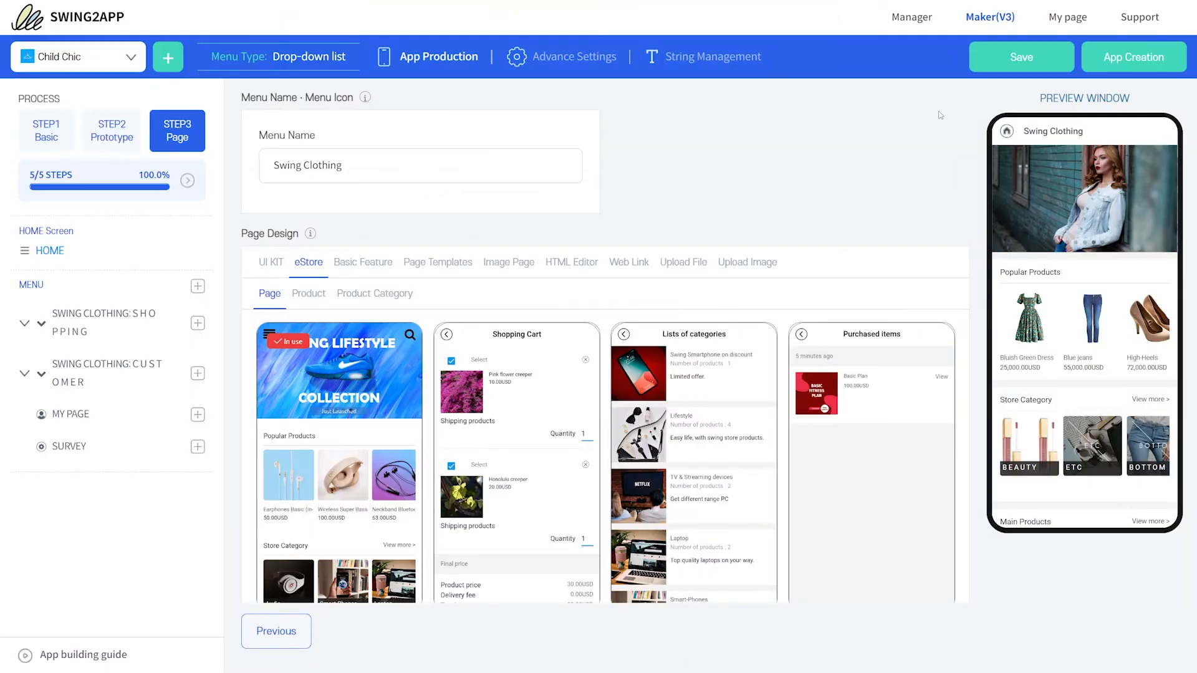
- Create the Child Chic app version as a hard update with the Recommend Update message option
click(1136, 60)
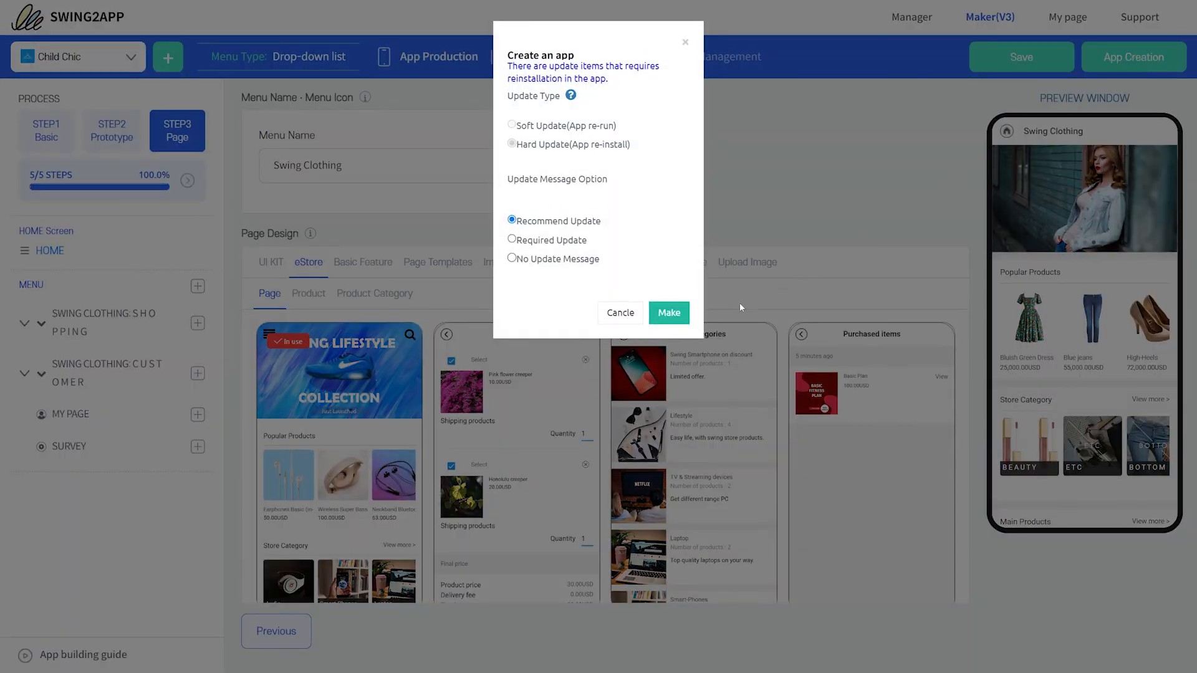
click(669, 314)
key(Return)
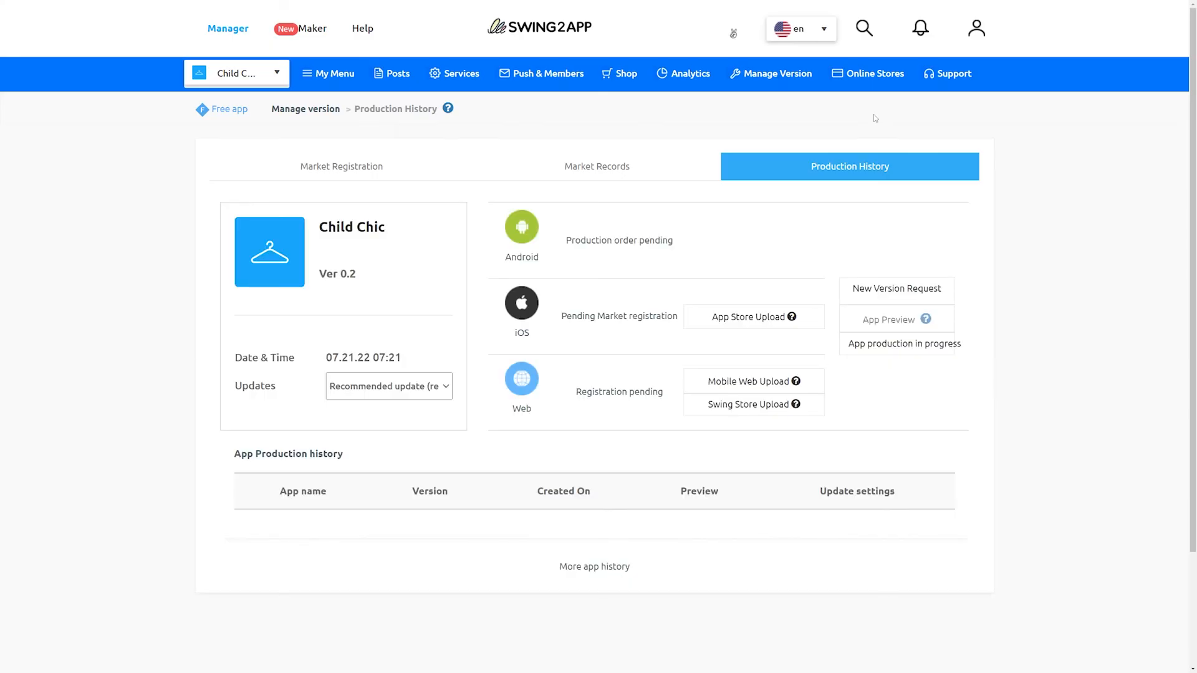